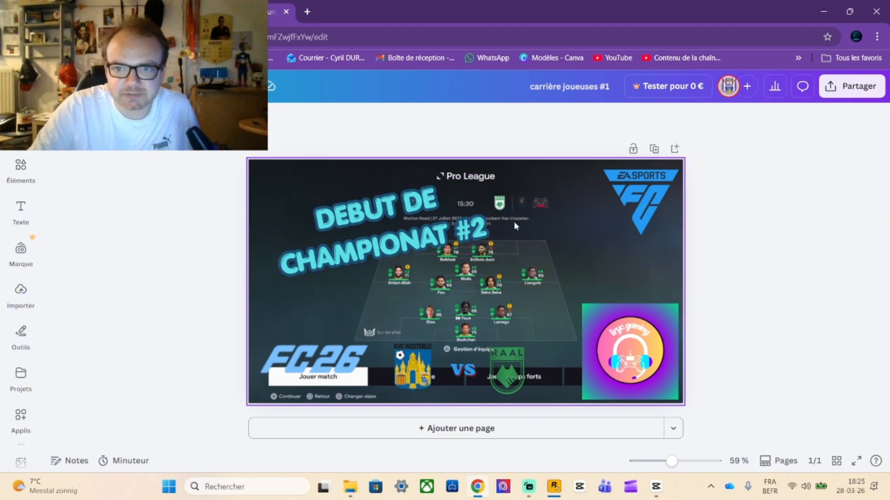
- Switch to File Explorer and open the video 0327 (2) from the "bisness is bisness" folder in Vidéos
left_click(644, 199)
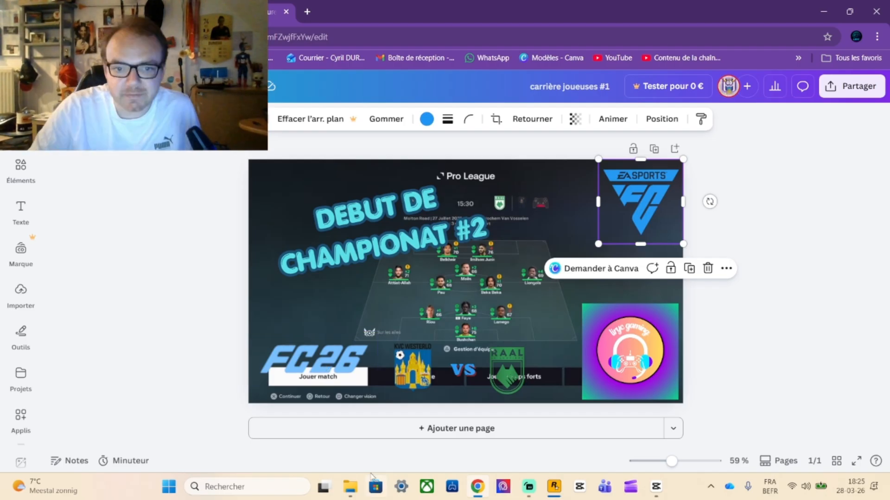
left_click(351, 493)
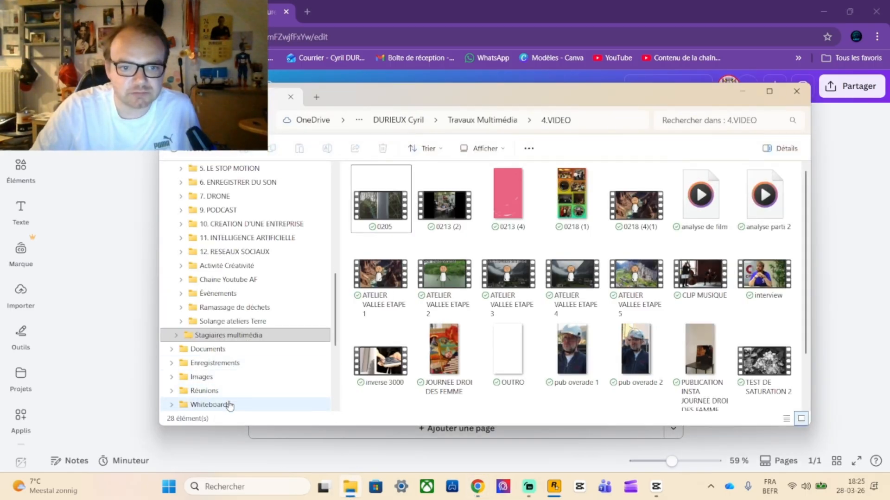
scroll(228, 401, "down", 4)
scroll(226, 399, "down", 1)
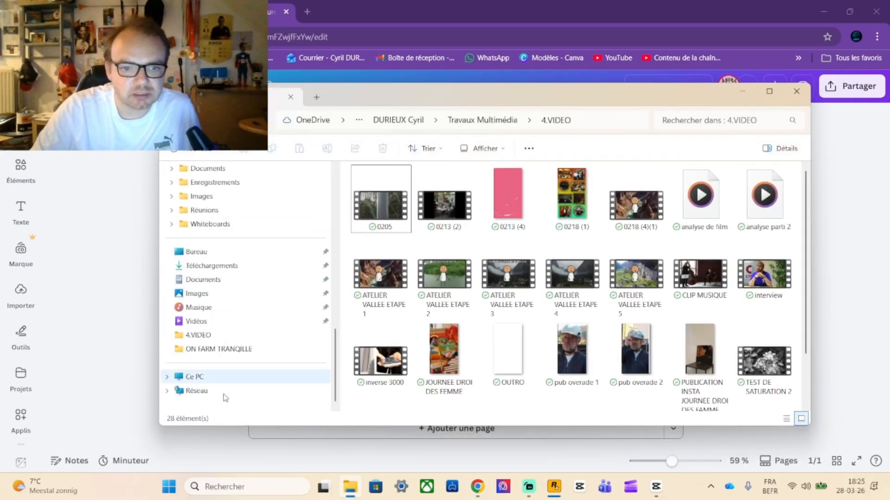
left_click(211, 325)
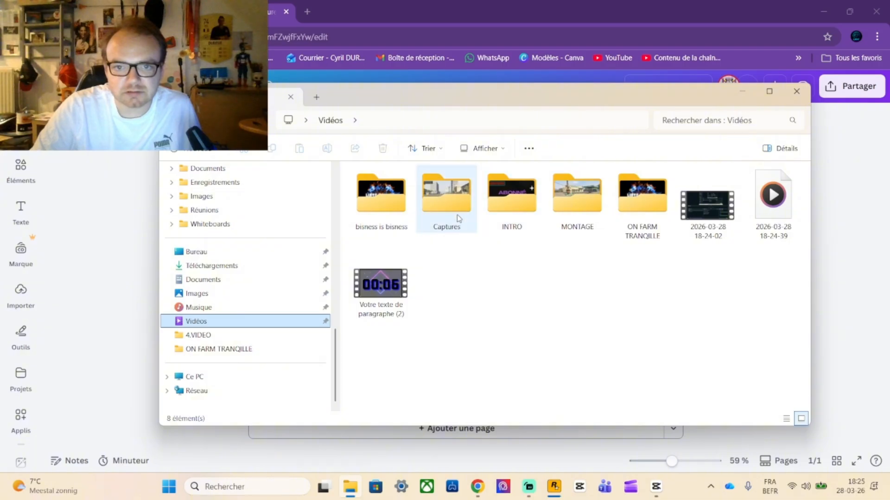
double_click(382, 199)
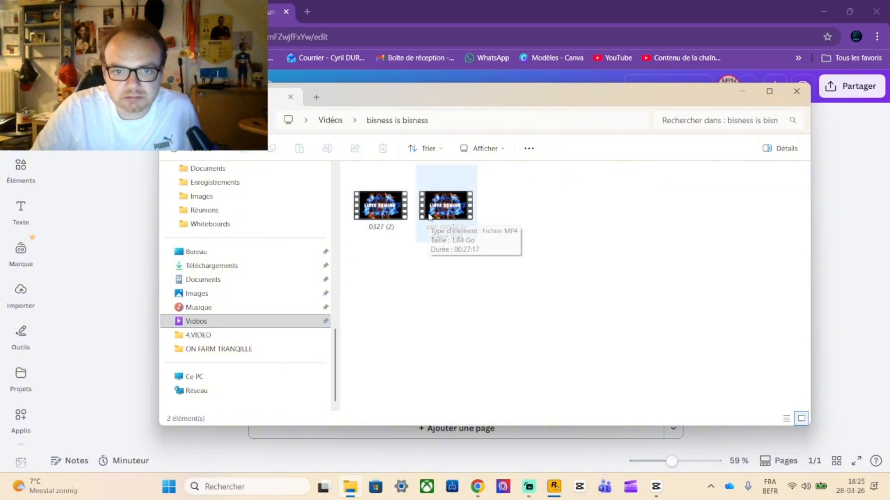
double_click(378, 212)
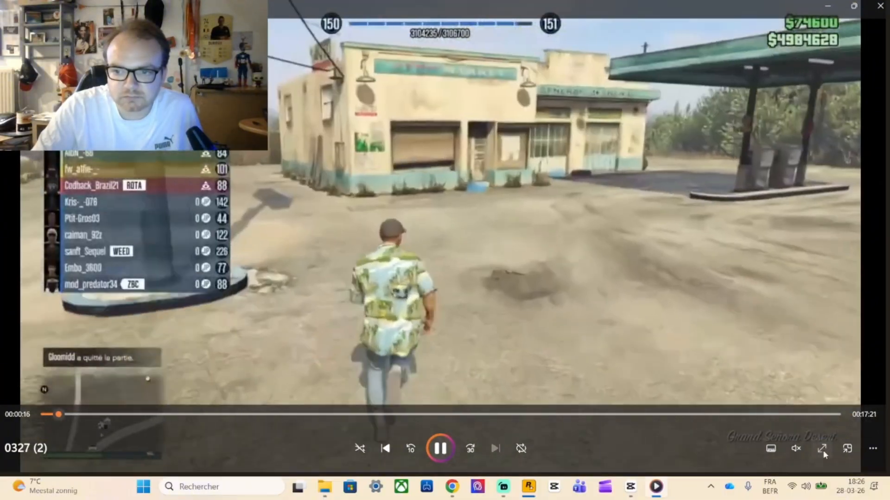
- Show the video full screen and seek to the pink-and-blue car scene at about 1:40
left_click(825, 450)
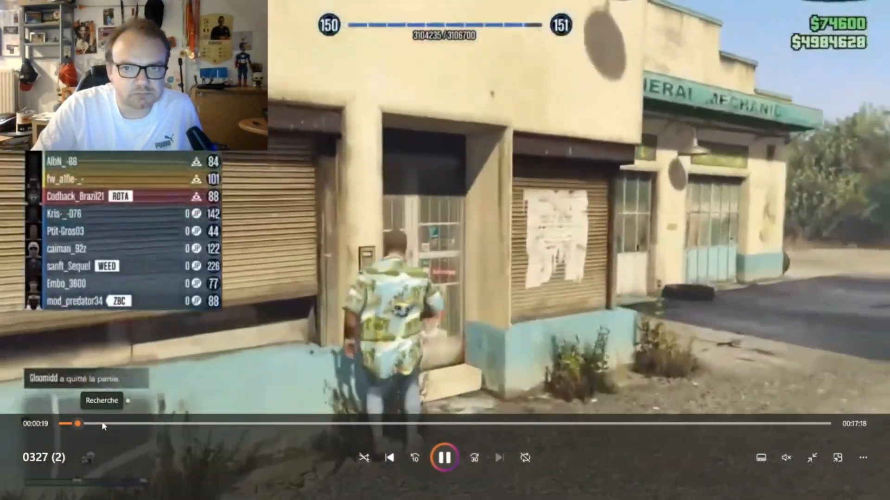
left_click(95, 424)
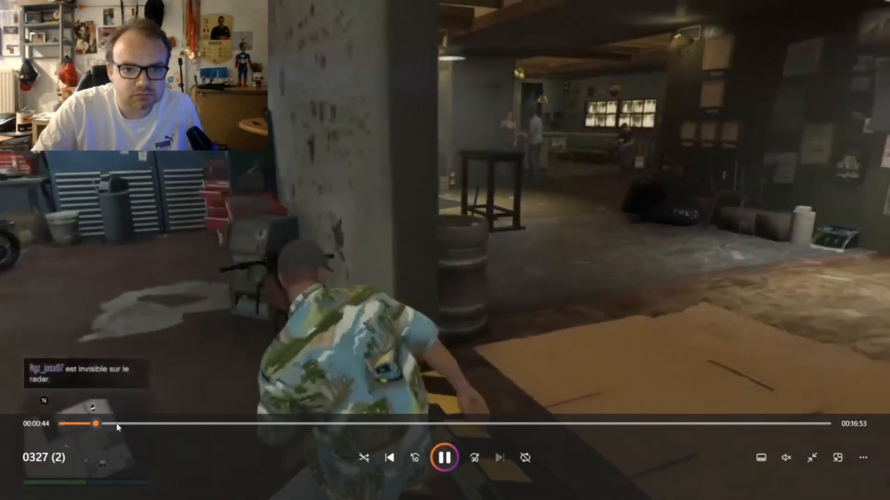
left_click(117, 425)
left_click(136, 423)
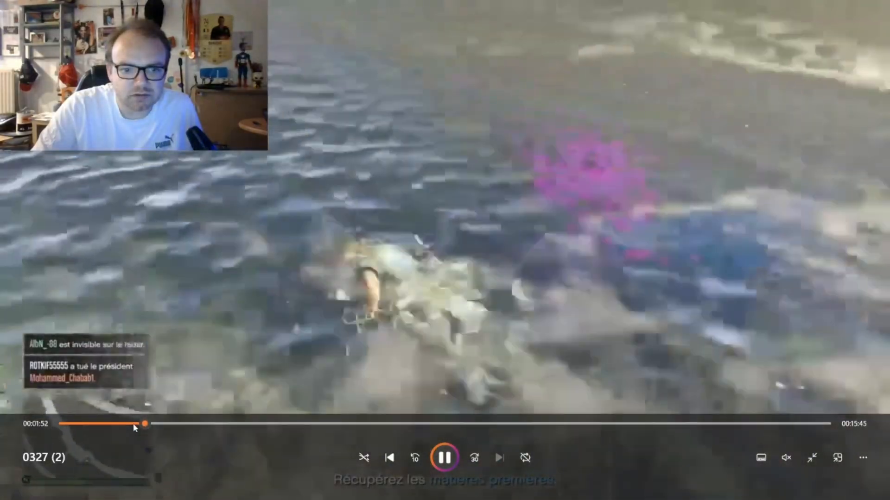
left_click(133, 424)
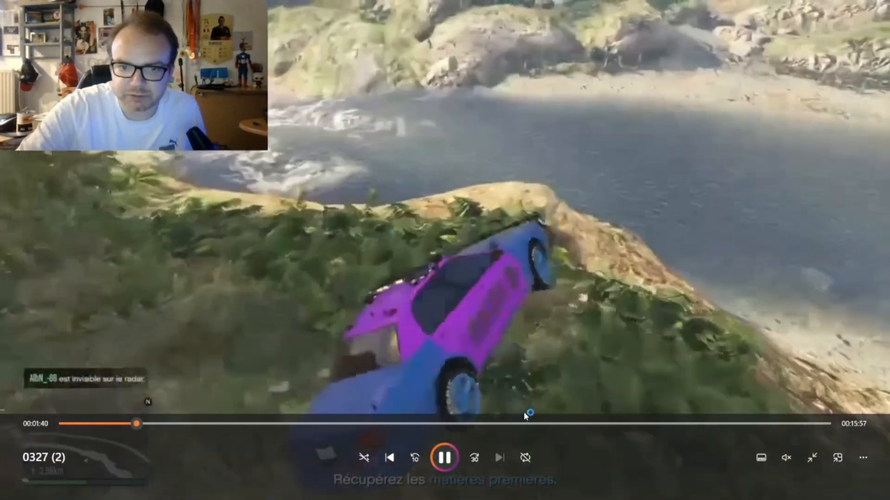
- Try a region screen capture of the car scene by the river, then return to the video player
key("super+shift+s")
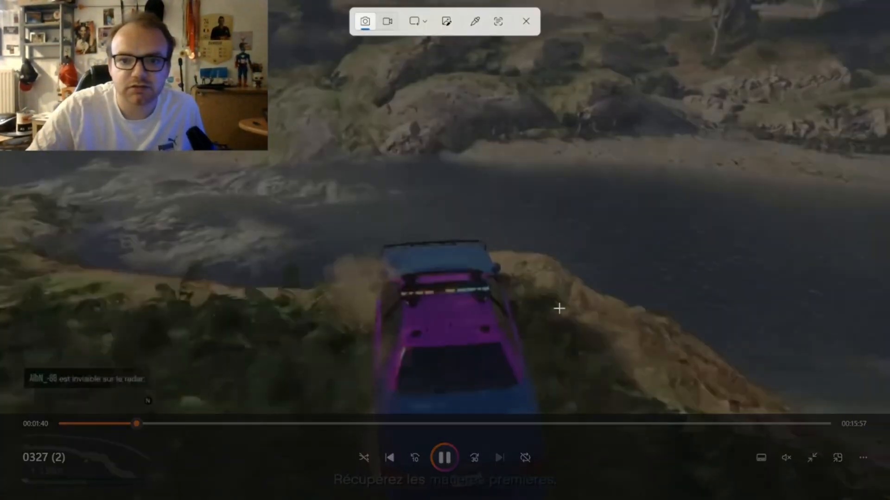
left_click_drag(874, 7, 206, 167)
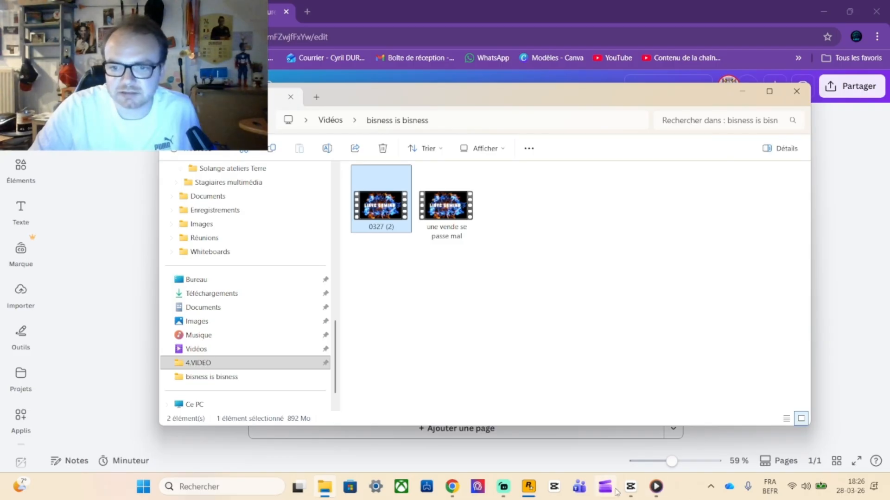
left_click(657, 486)
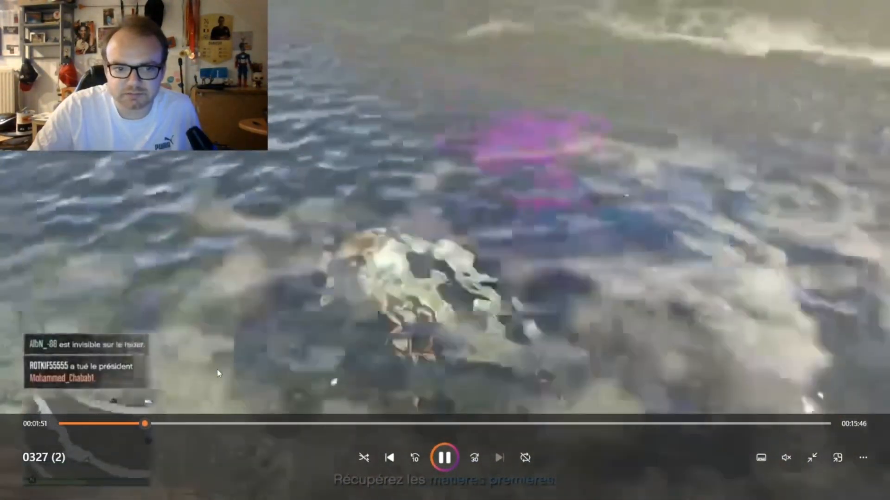
- Rewind to the pink-and-blue car driving across the hillside and take a screen capture of the entire frame
left_click_drag(144, 423, 118, 426)
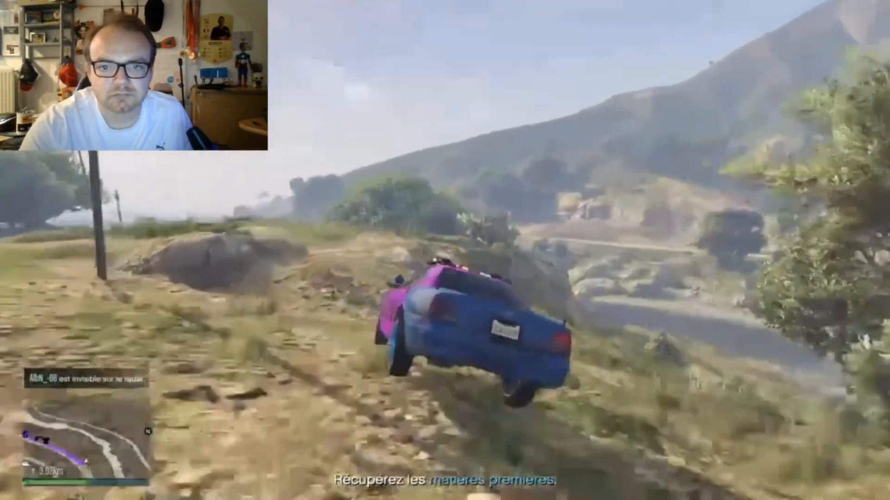
key("super+shift+s")
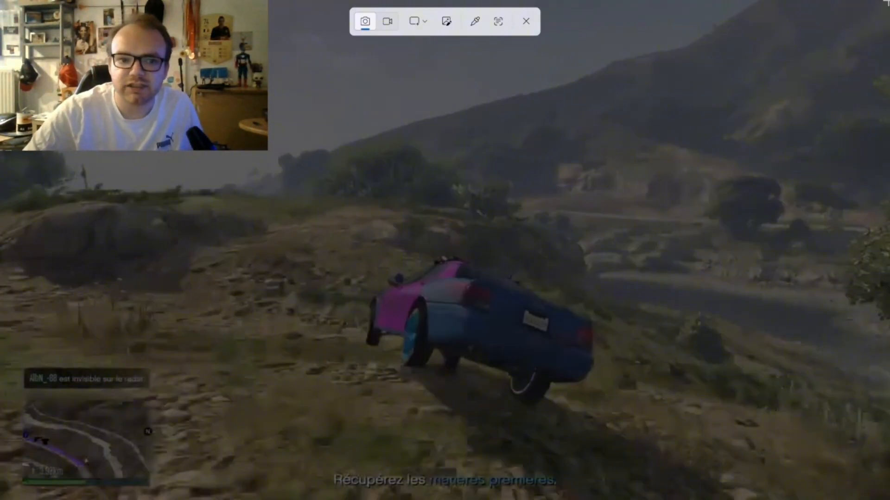
left_click_drag(888, 1, 1, 499)
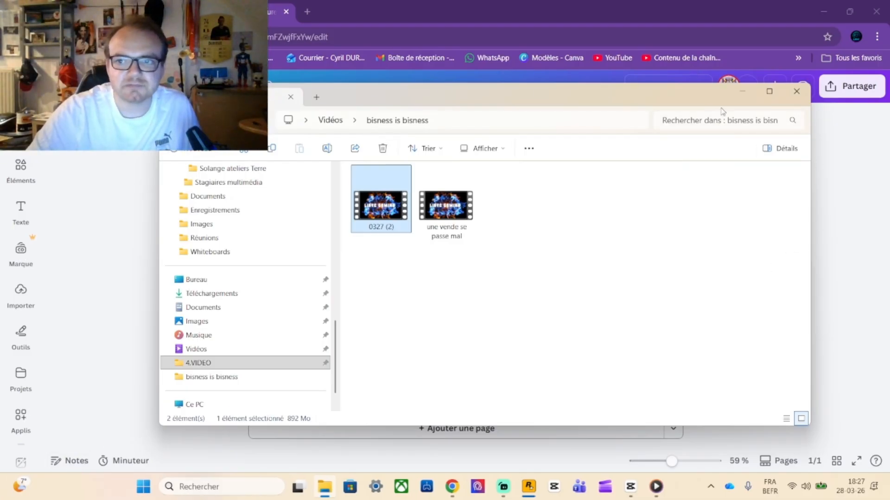
- Return to the video player, exit full screen and close the video
left_click(655, 484)
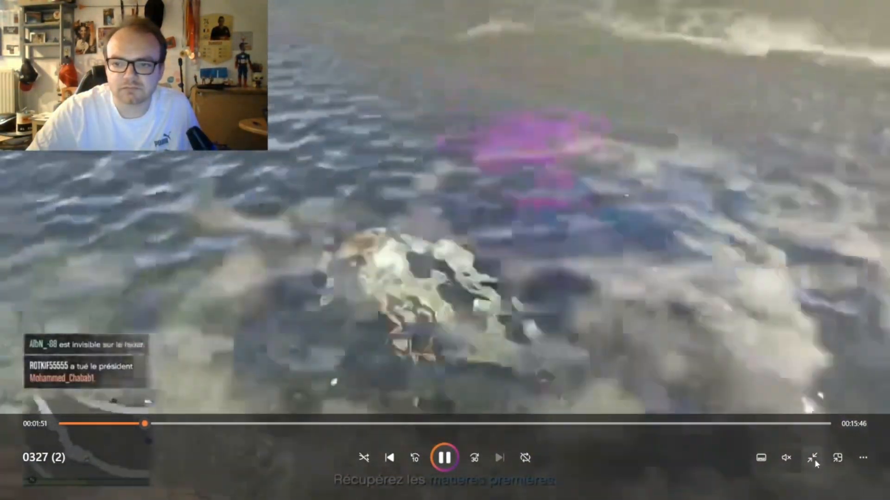
left_click(813, 459)
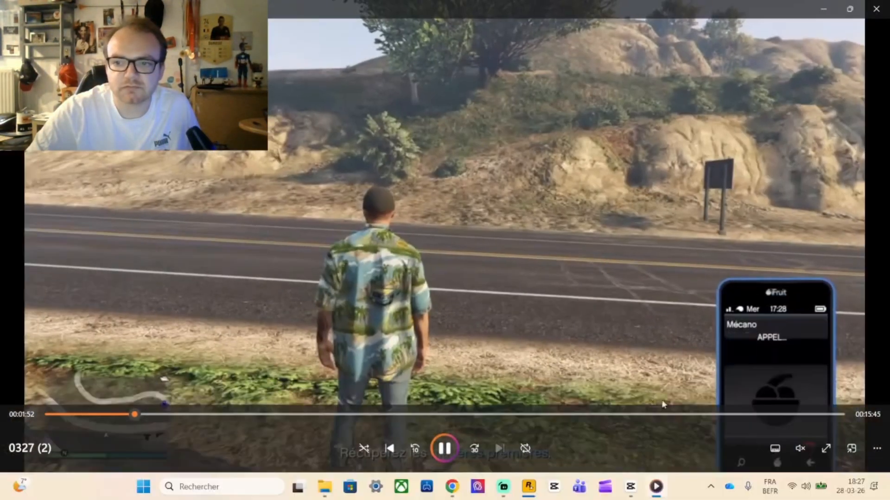
left_click(876, 8)
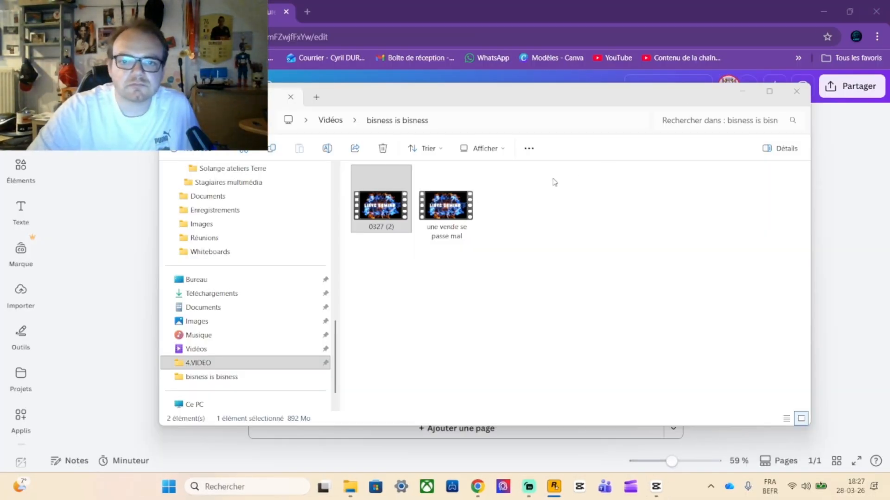
- Open the Captures d'écran folder inside Images in File Explorer
mouse_move(323, 492)
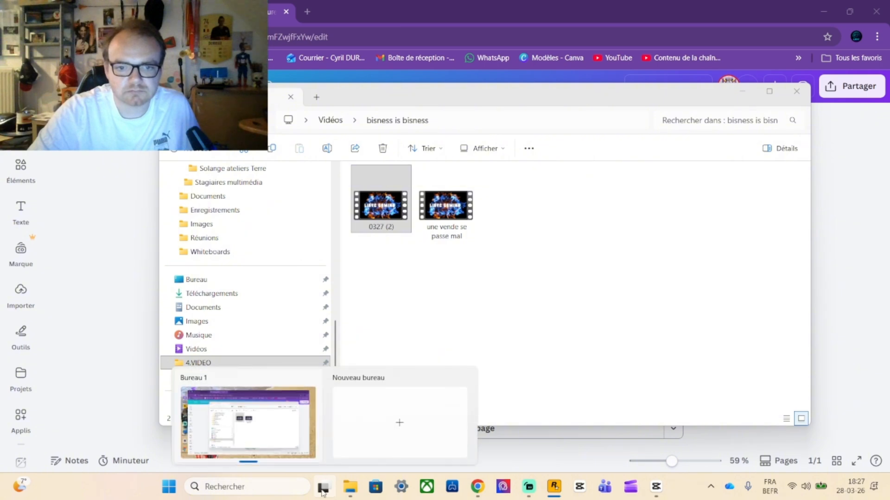
left_click(352, 489)
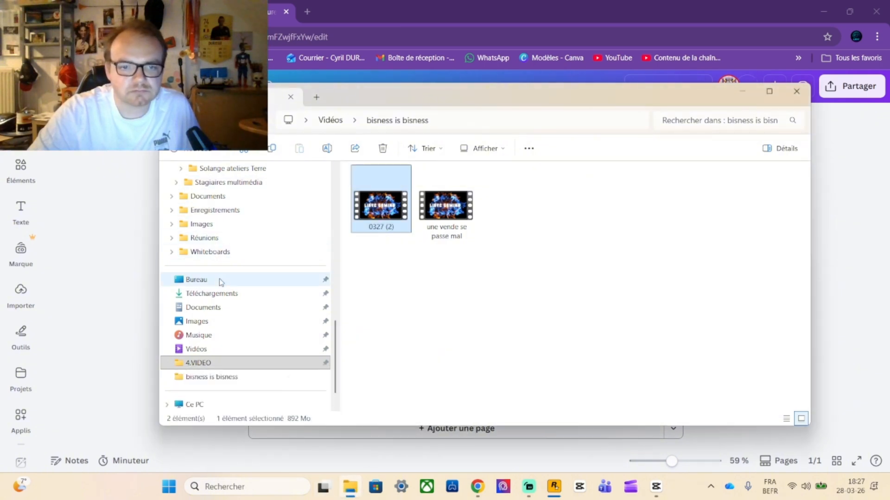
left_click(211, 322)
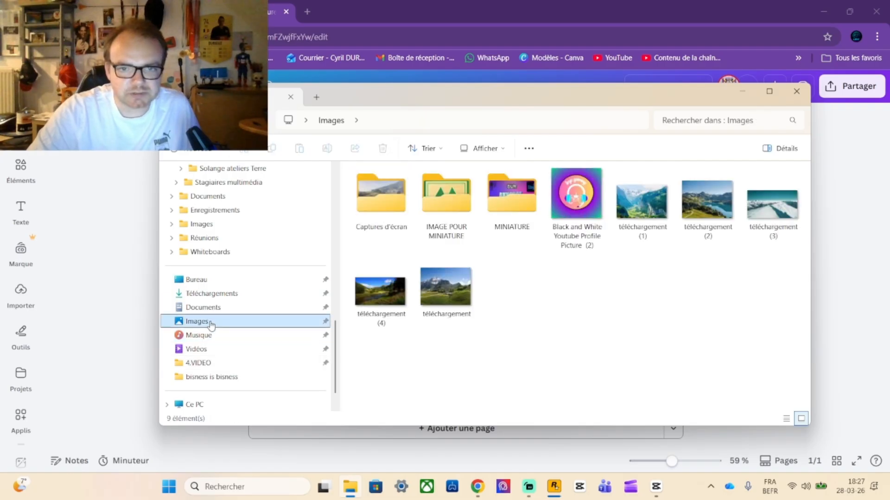
double_click(389, 205)
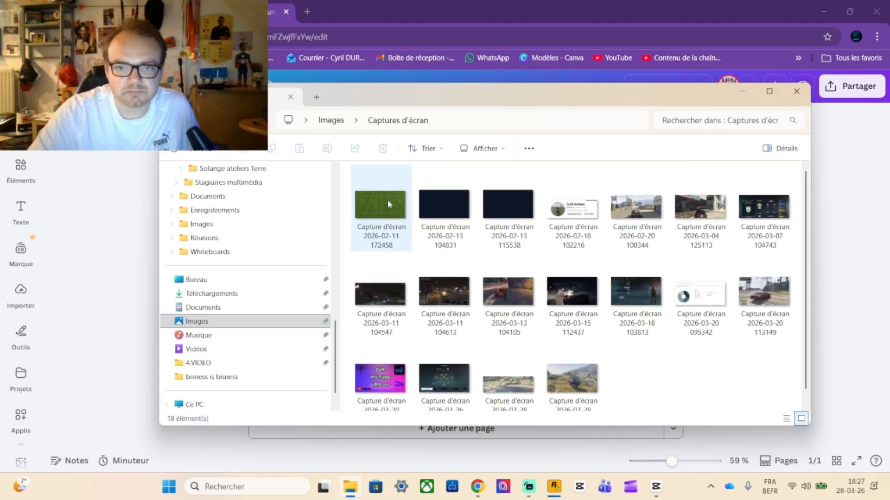
left_click(578, 384)
double_click(579, 384)
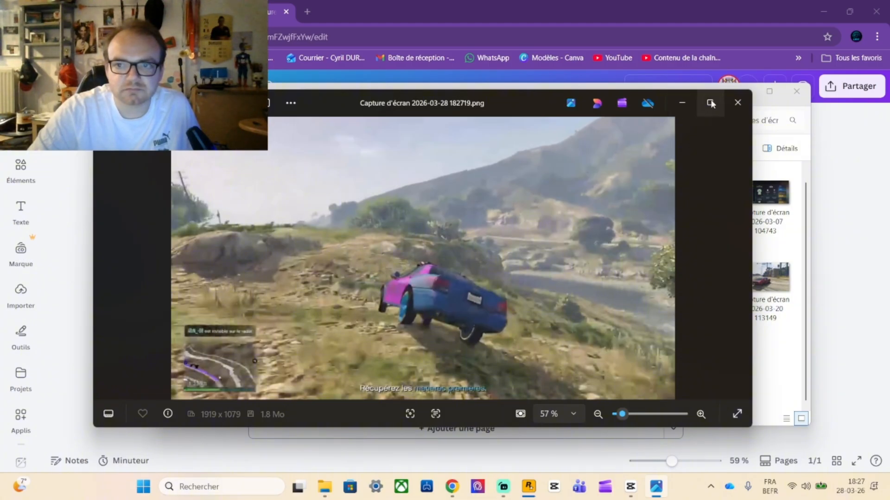
left_click(738, 103)
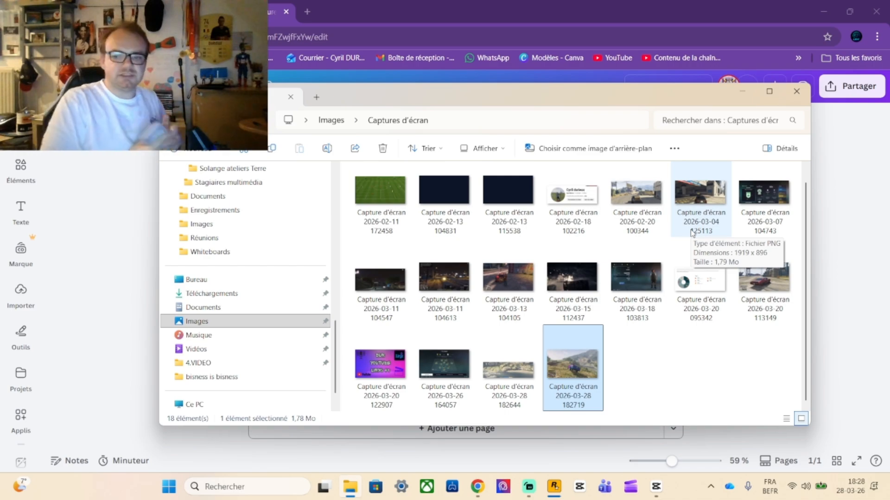
key("super+shift+s")
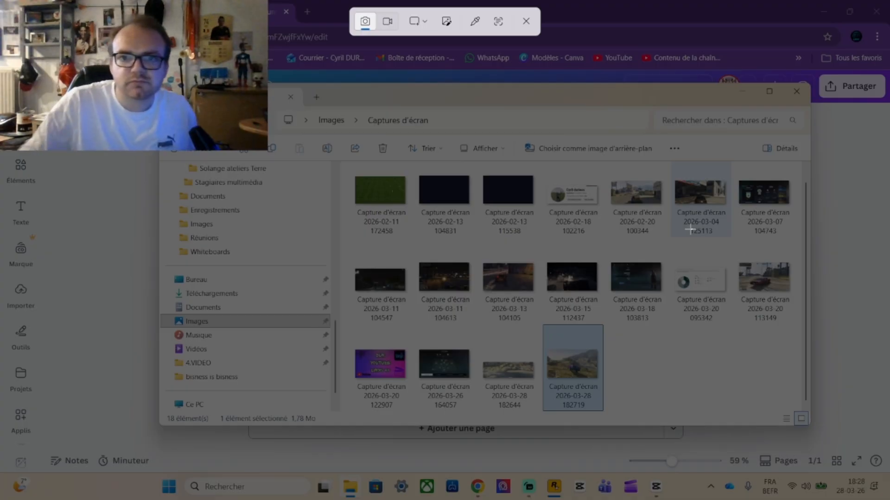
left_click(526, 23)
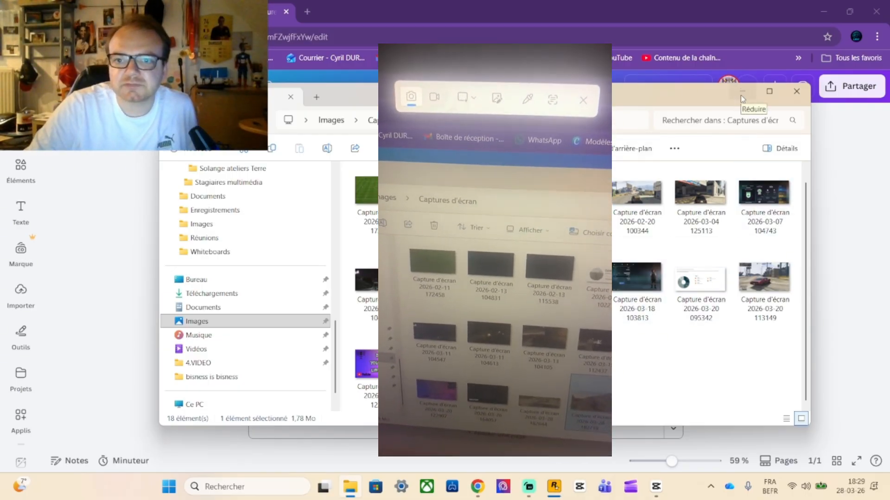
left_click(740, 96)
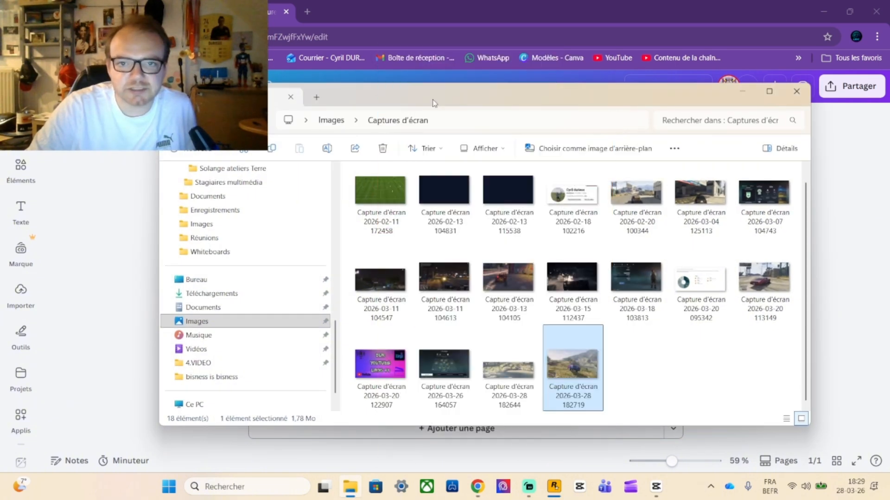
left_click_drag(435, 103, 597, 201)
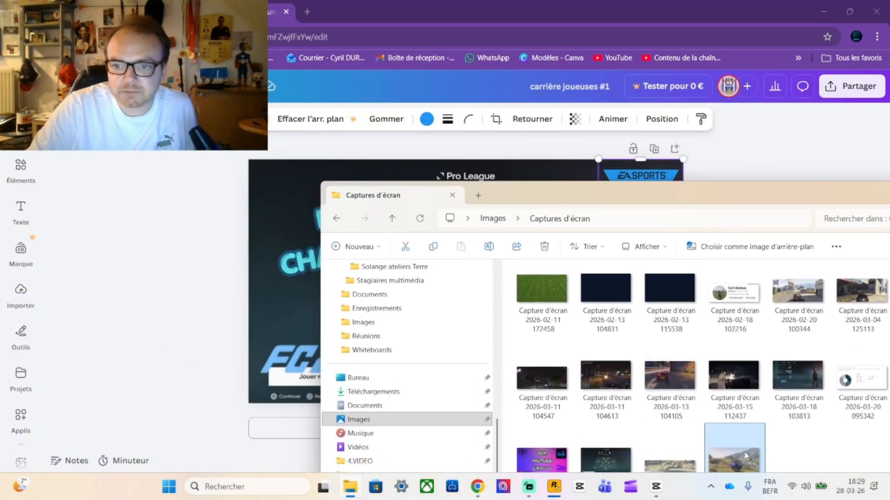
left_click_drag(739, 460, 30, 255)
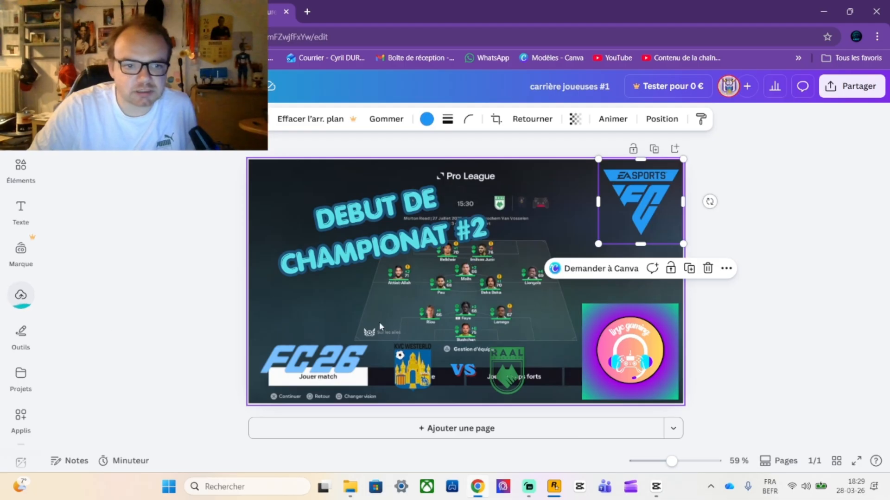
left_click(21, 295)
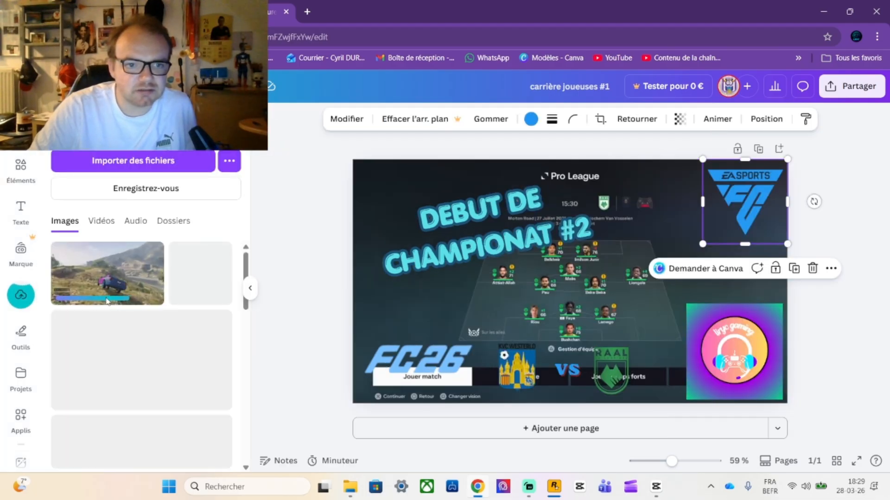
scroll(170, 376, "down", 5)
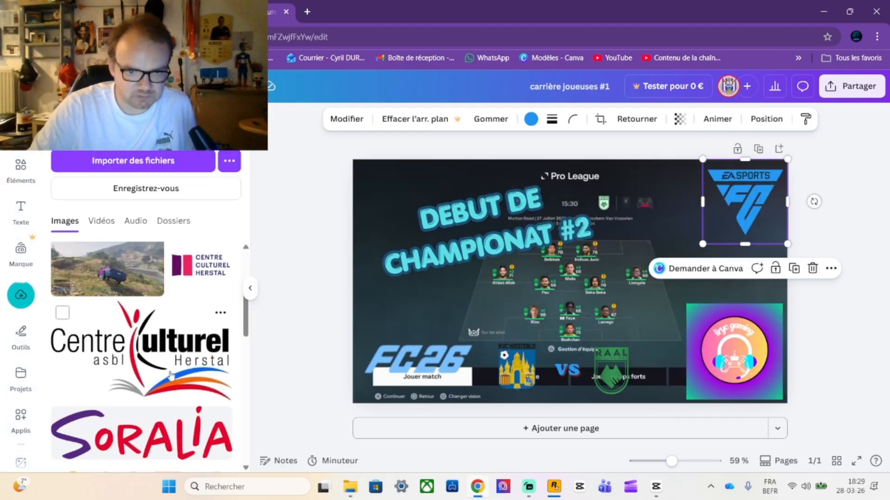
- Detach the Pro League line-up image from the page background
left_click(544, 327)
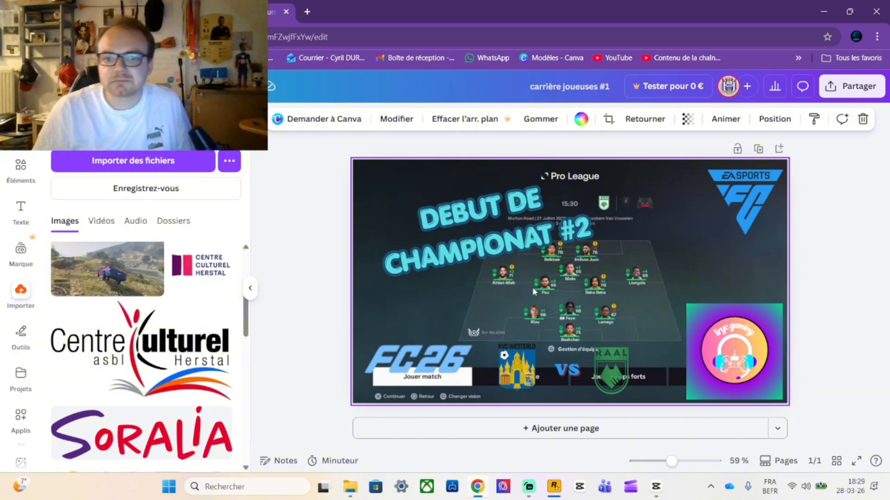
right_click(517, 292)
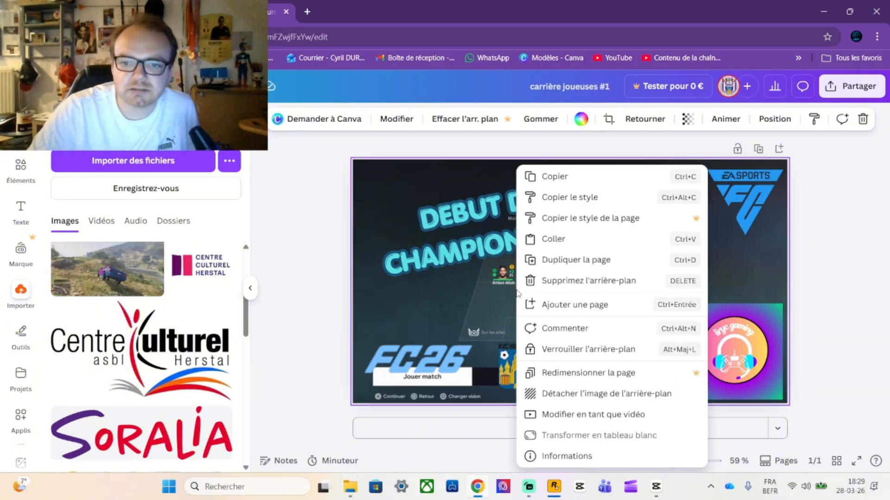
left_click(563, 395)
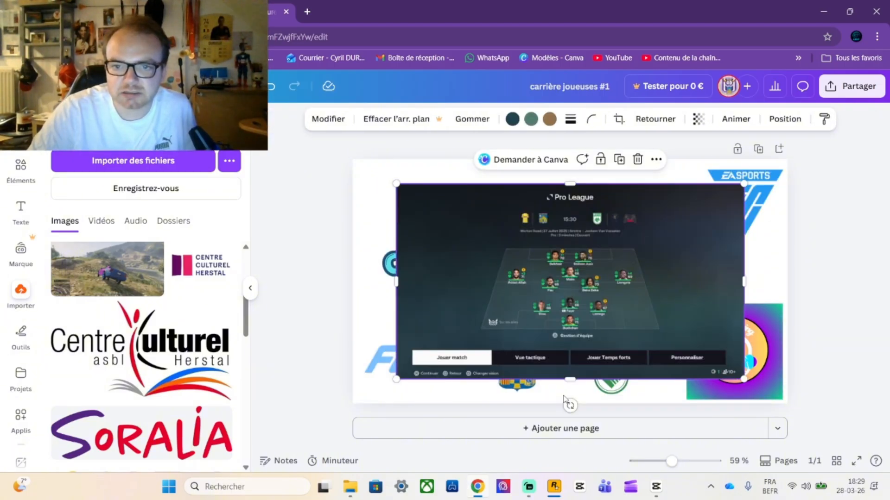
- Delete the Pro League line-up image and the FC26 logo from the page
left_click(638, 158)
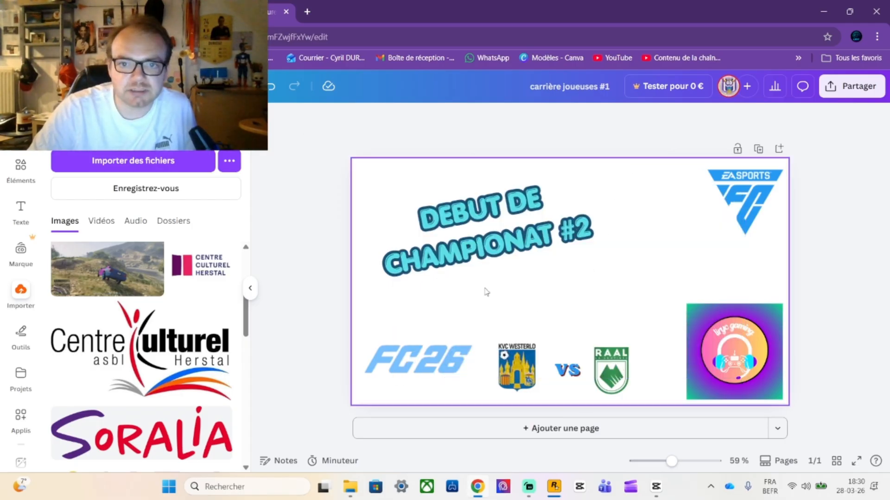
left_click(424, 359)
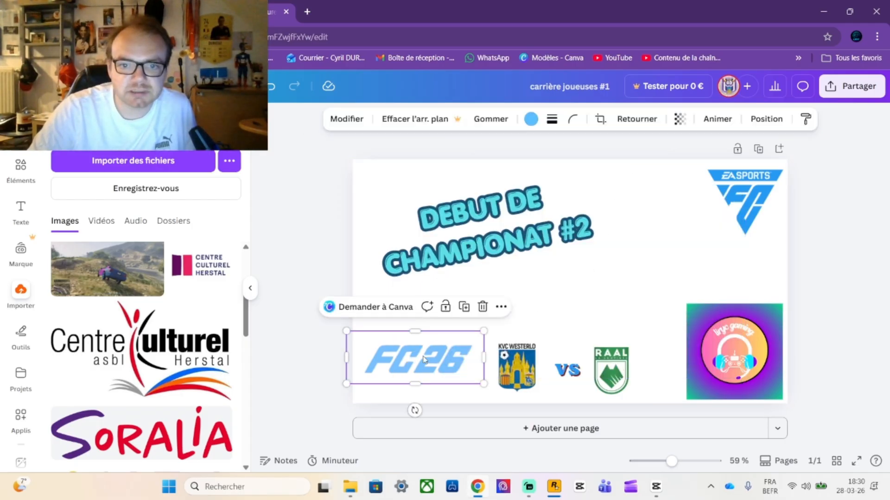
left_click(482, 307)
- Delete the KVC Westerlo crest, the VS text and the RAAL crest from the page
left_click(517, 366)
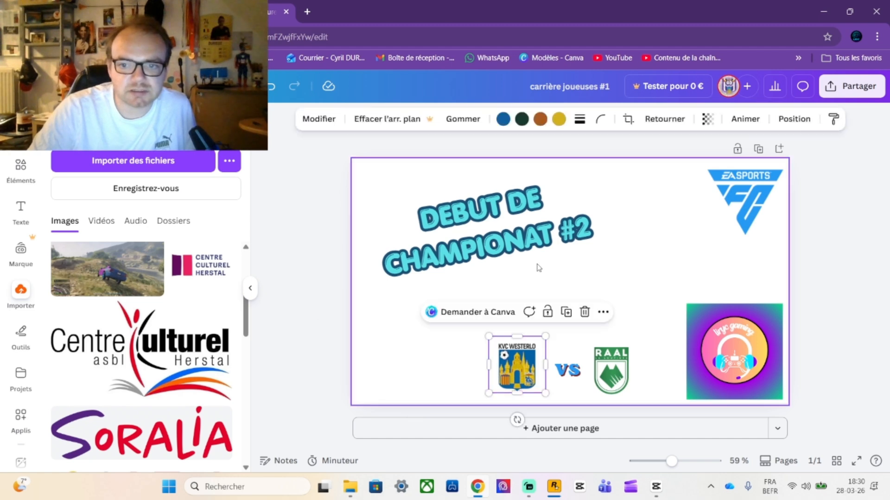
left_click(585, 313)
left_click(568, 371)
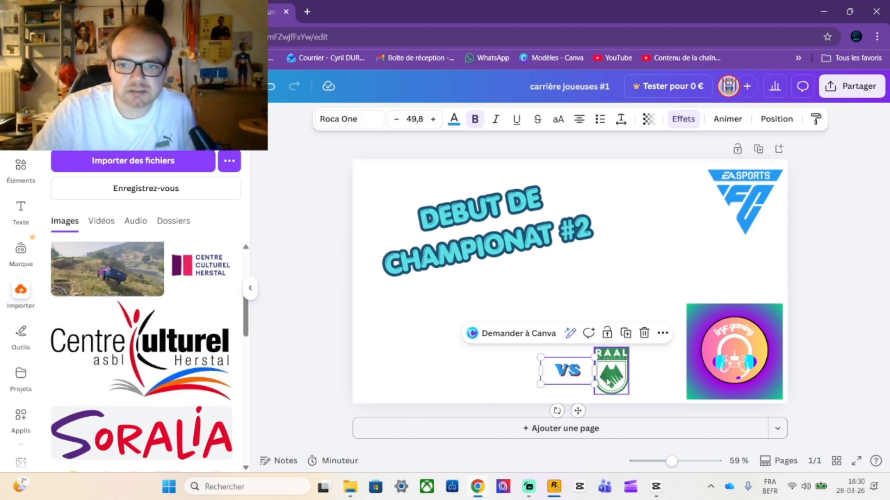
left_click(644, 333)
left_click(618, 364)
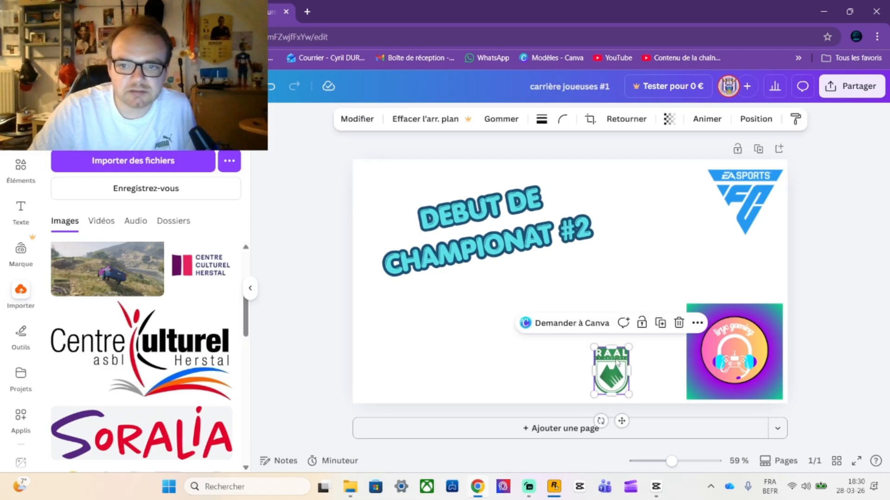
left_click(679, 324)
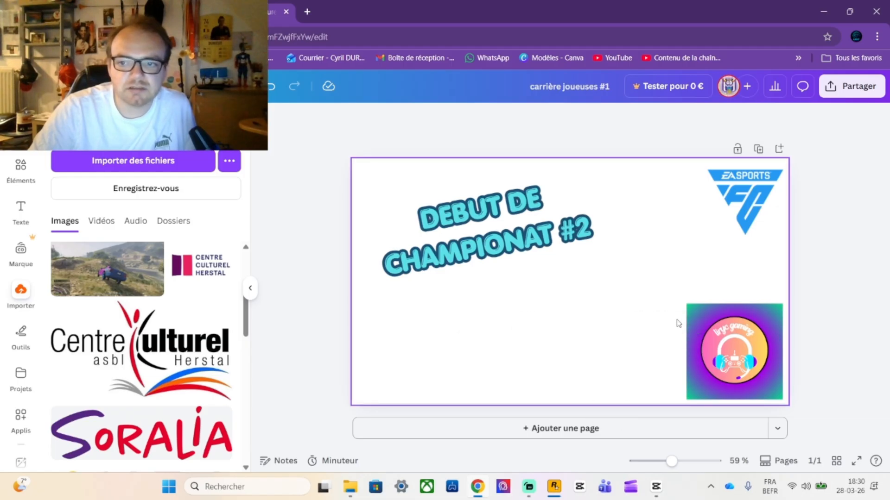
- Delete the EA Sports FC logo and nudge the liryc gaming logo slightly up and left, away from the page corner
left_click(742, 180)
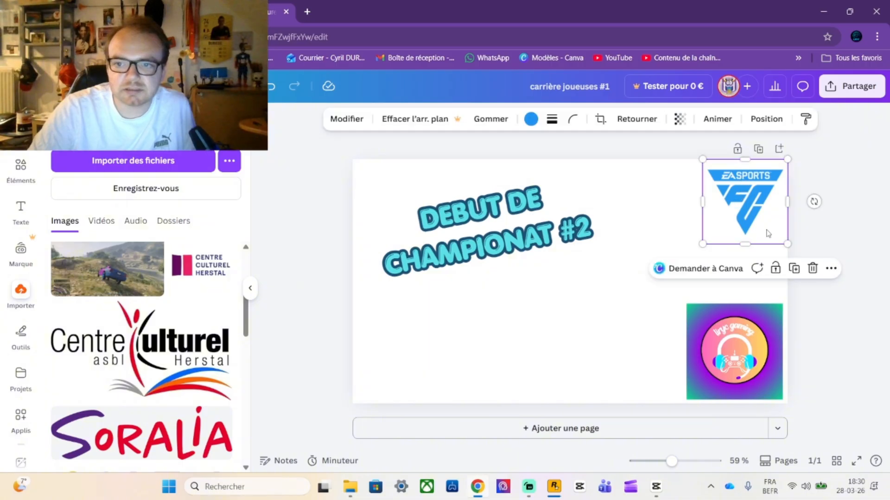
left_click(811, 271)
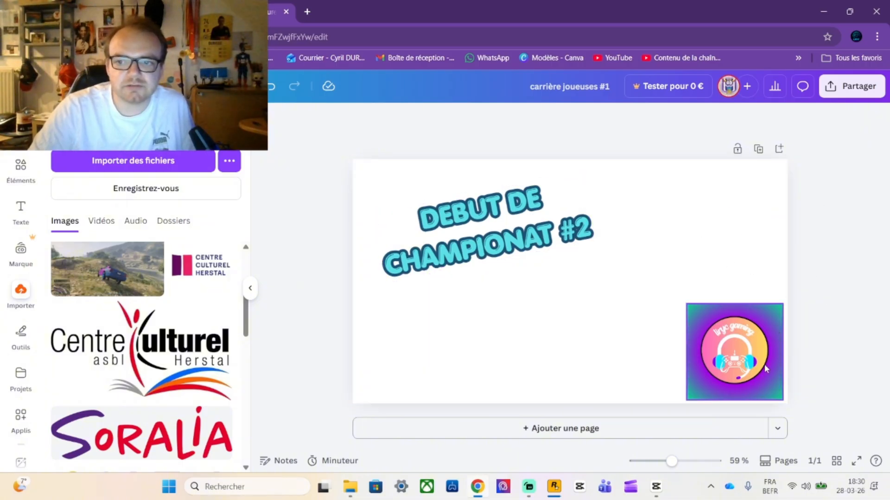
left_click(708, 333)
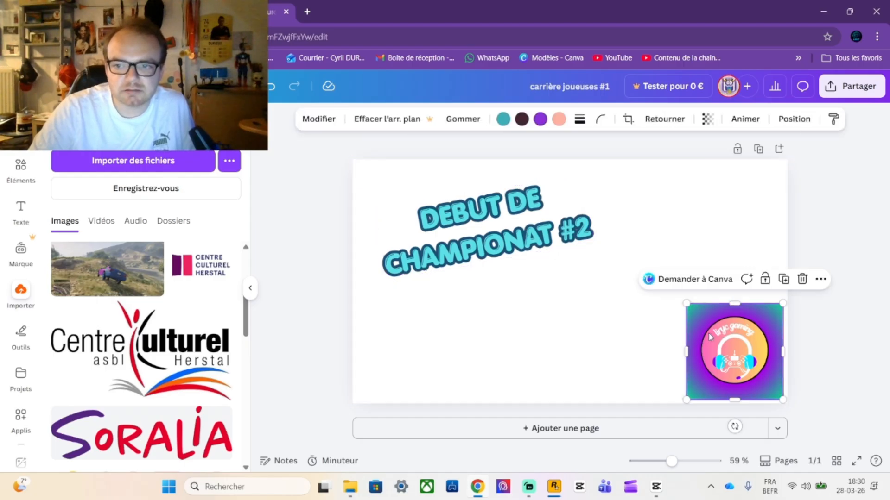
left_click_drag(708, 333, 704, 327)
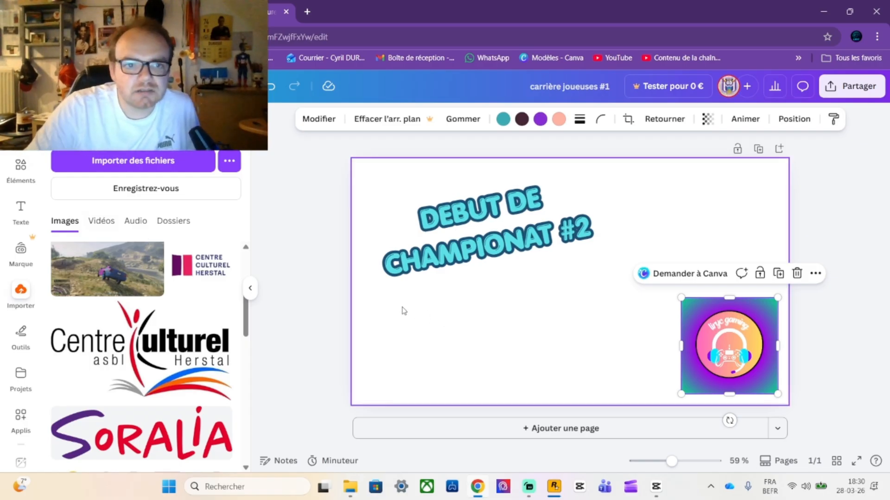
- Set the uploaded screenshot of the pink and blue car as the page background and shift the title slightly toward the upper-left corner
left_click_drag(112, 276, 561, 316)
right_click(561, 315)
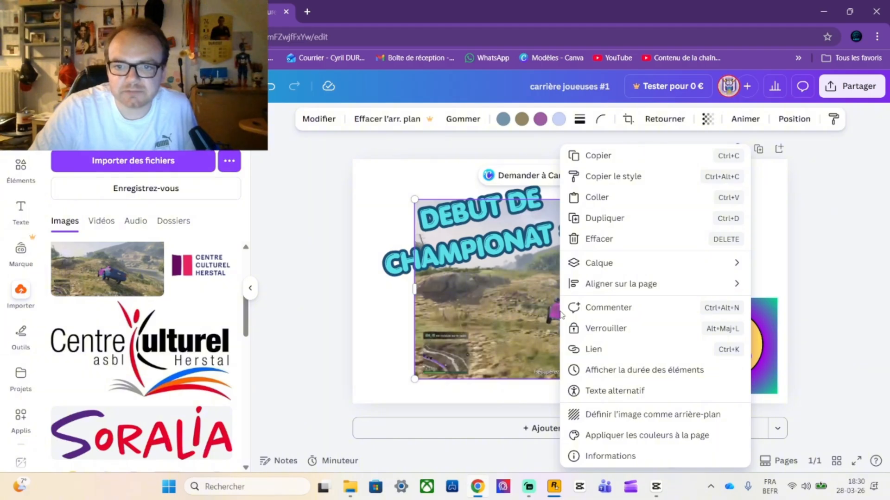
left_click(621, 419)
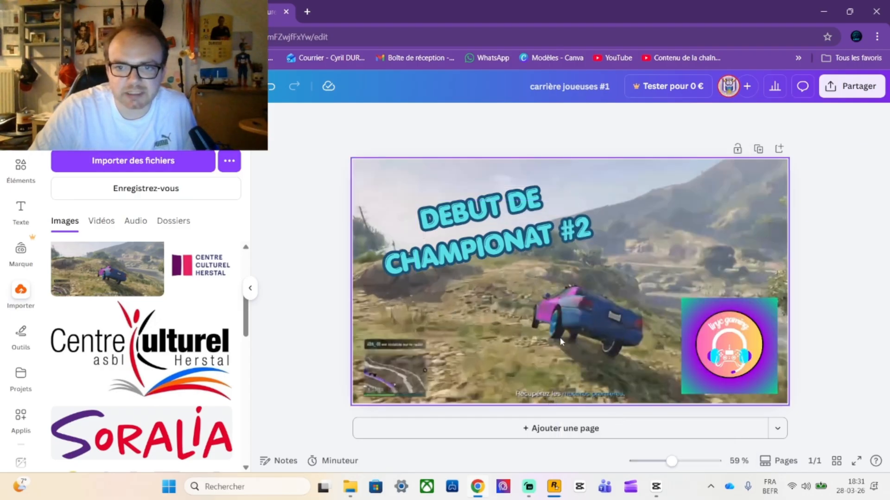
left_click_drag(478, 244, 466, 238)
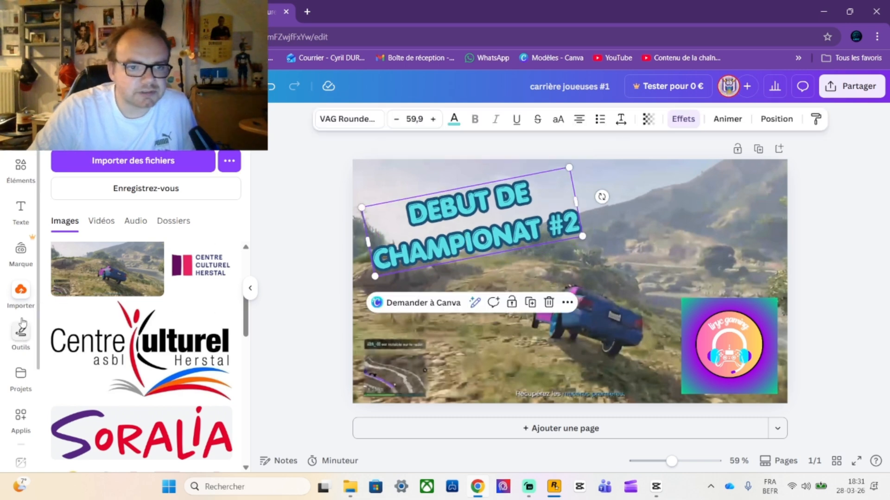
- Find the Grand Theft Auto Five logo among the uploaded images and place it on the page
scroll(139, 324, "down", 5)
scroll(157, 332, "down", 10)
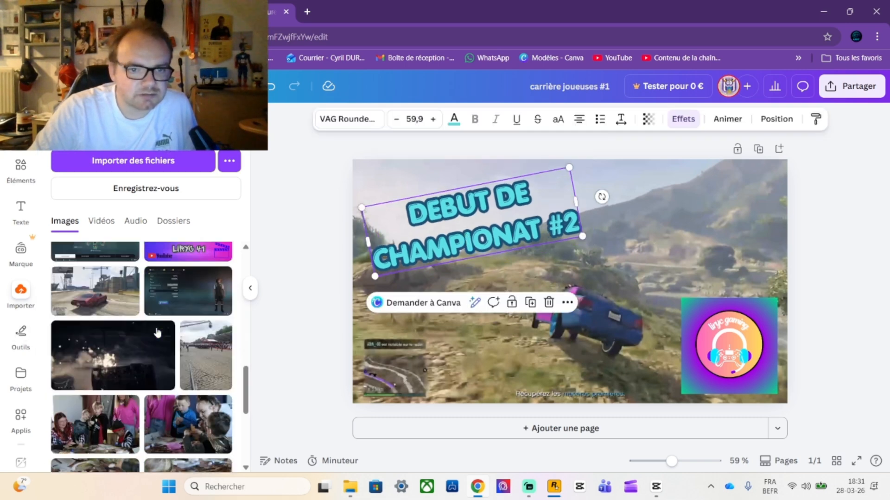
scroll(159, 340, "down", 6)
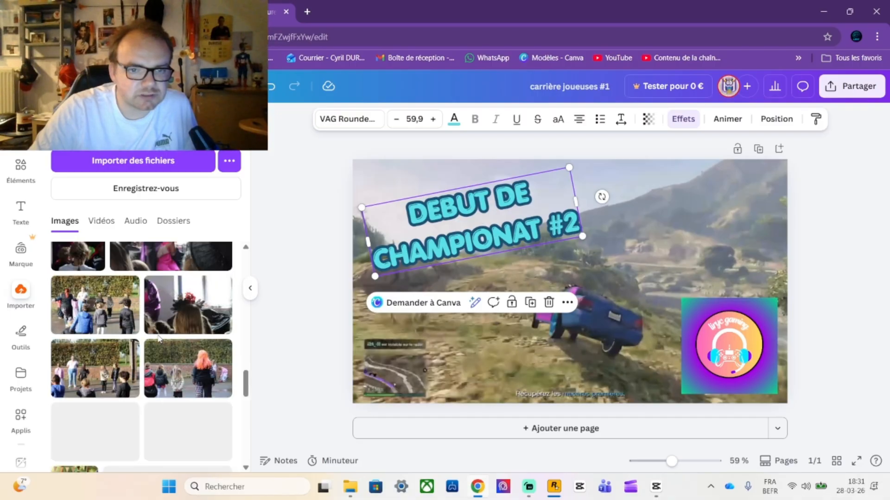
scroll(159, 339, "down", 10)
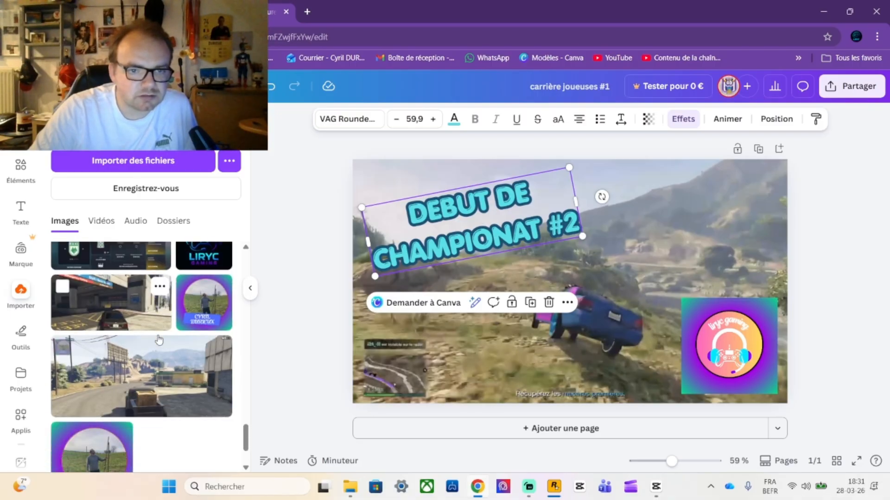
scroll(159, 340, "down", 10)
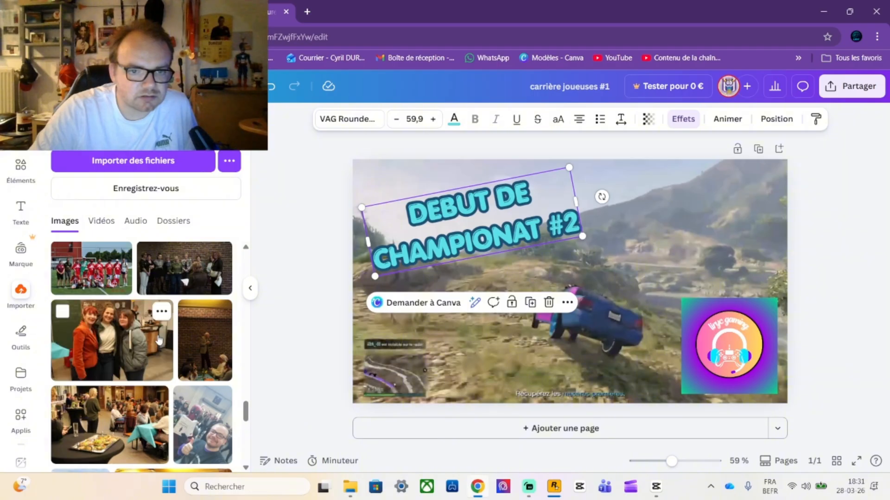
scroll(159, 340, "down", 8)
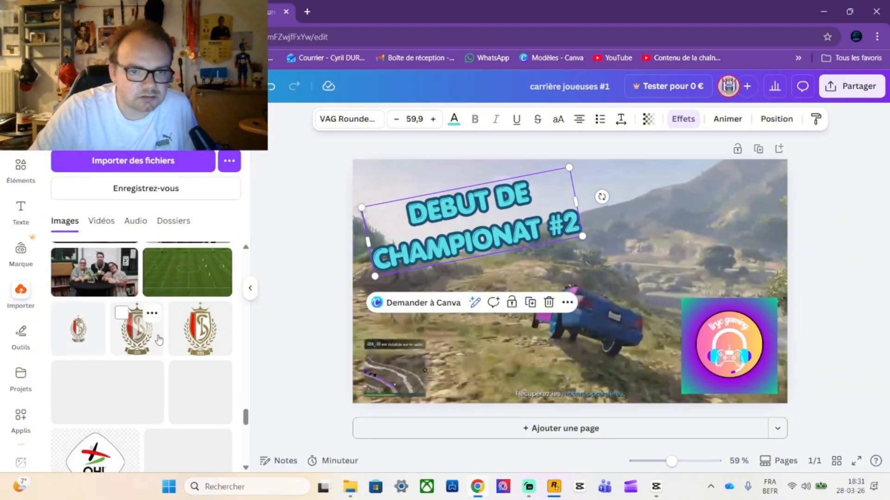
scroll(158, 339, "down", 10)
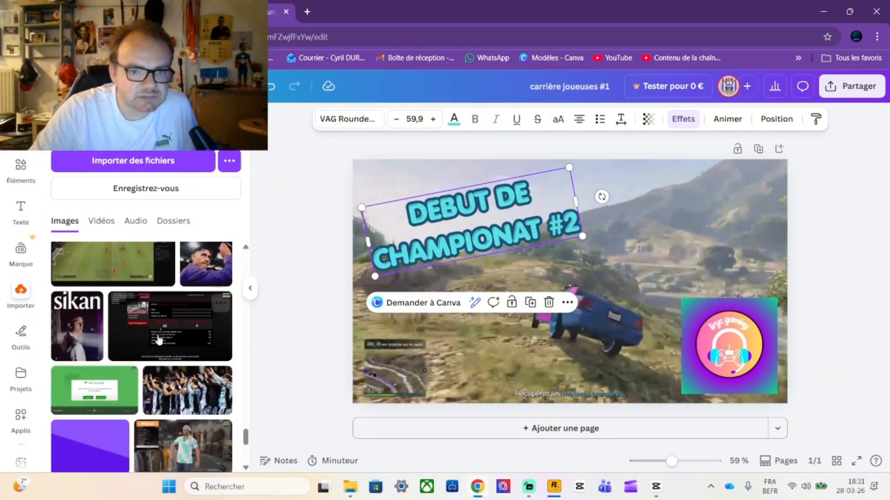
scroll(159, 340, "down", 8)
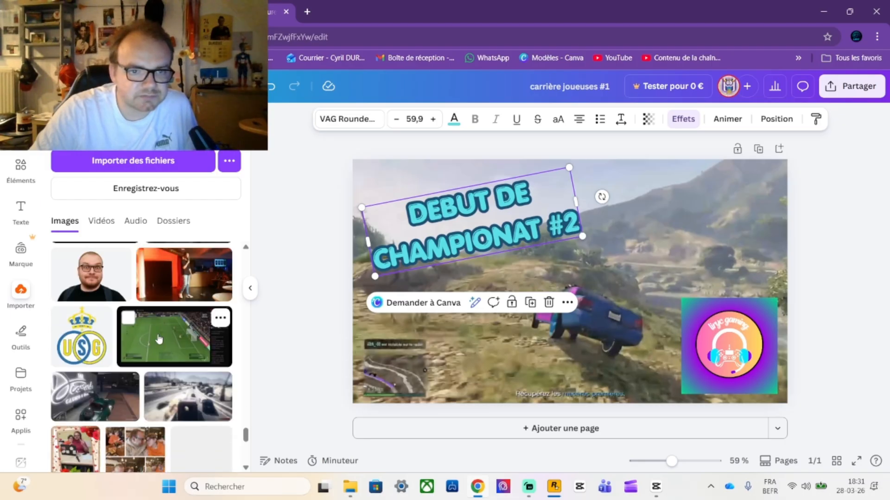
scroll(158, 340, "down", 5)
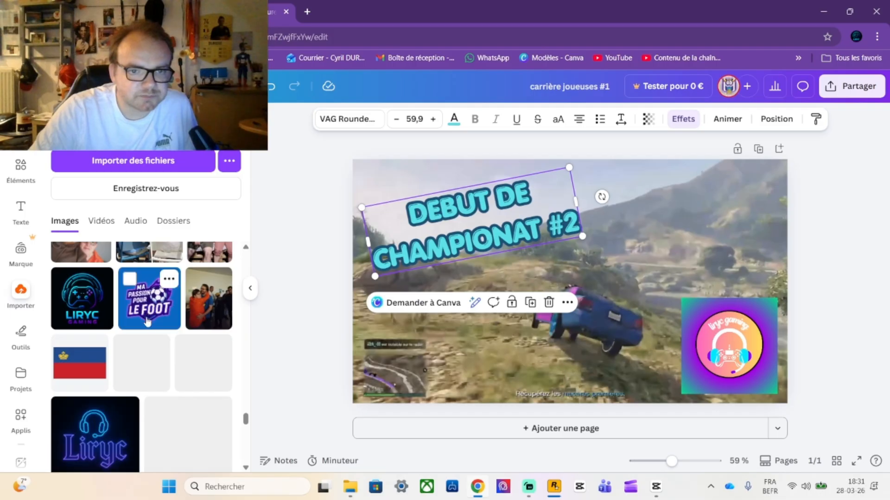
scroll(160, 332, "down", 3)
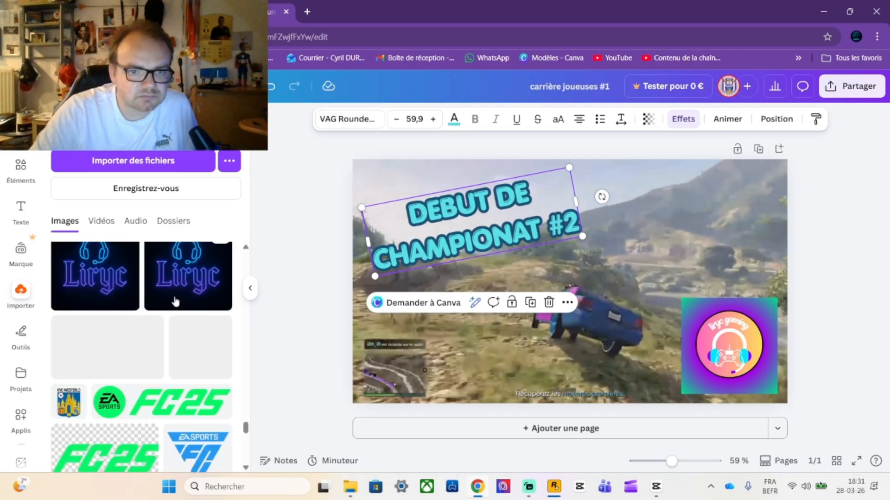
mouse_move(154, 333)
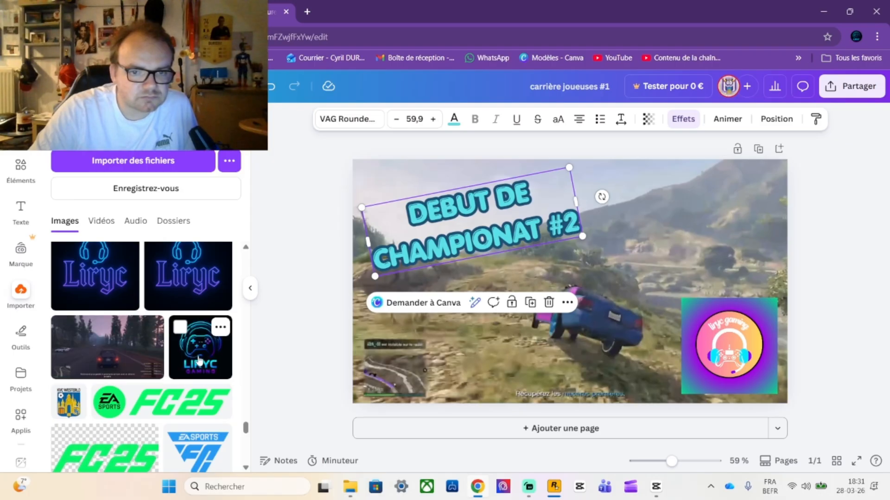
scroll(118, 368, "down", 4)
scroll(118, 372, "down", 6)
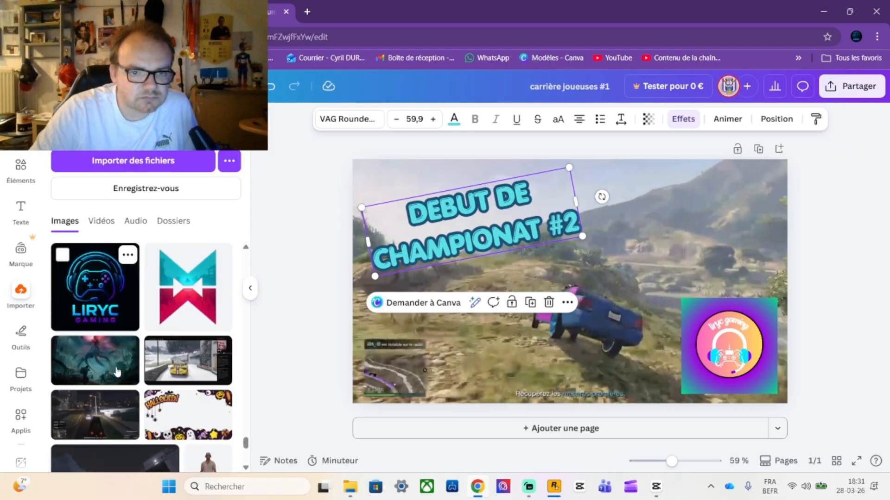
scroll(119, 377, "down", 1)
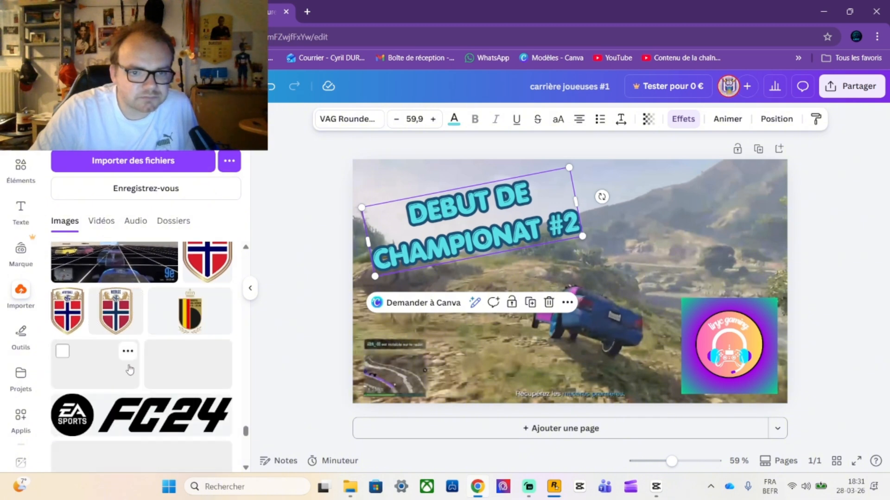
scroll(129, 369, "down", 1)
scroll(134, 370, "down", 3)
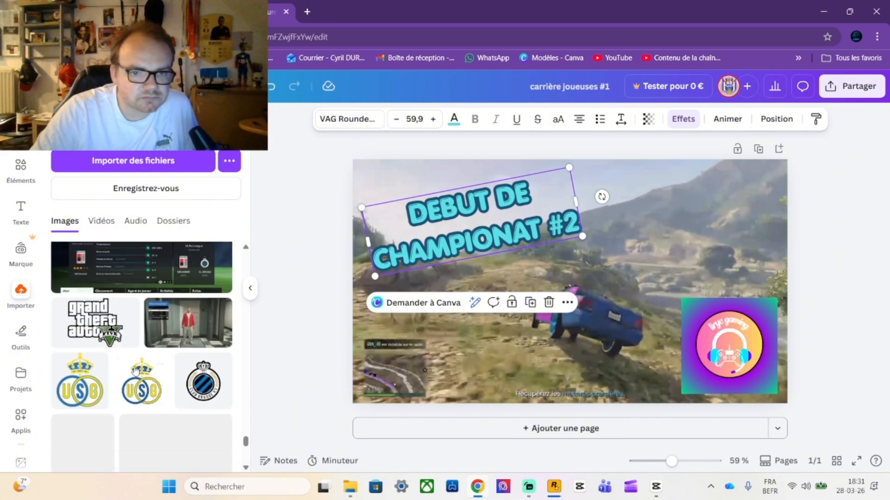
scroll(134, 371, "down", 1)
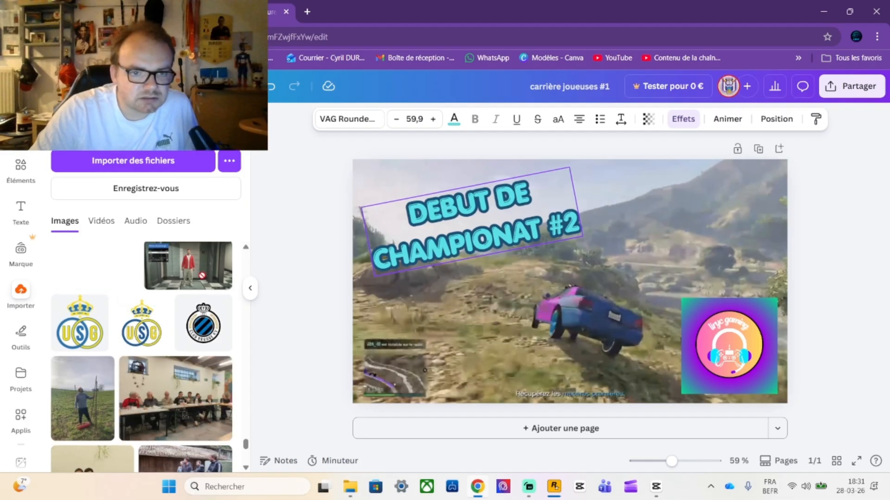
left_click_drag(201, 276, 593, 374)
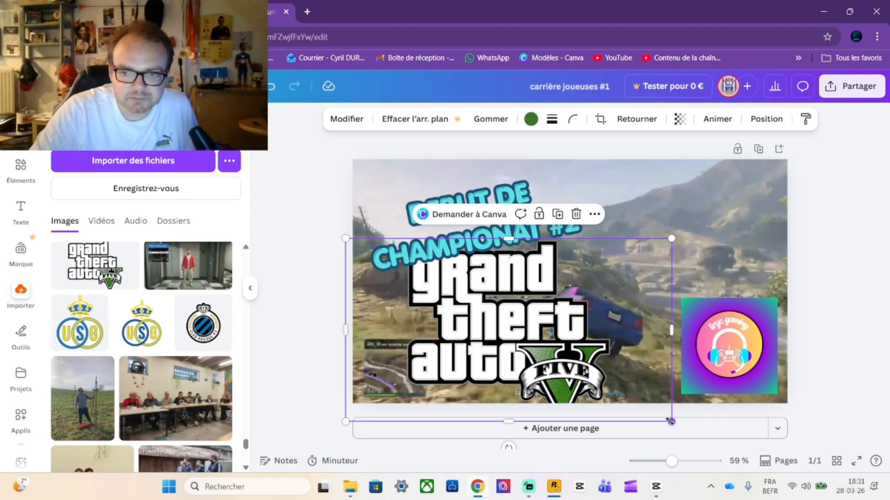
- Shrink the Grand Theft Auto Five logo to about half the page's width and move it into the page's lower-left corner
left_click_drag(670, 421, 549, 353)
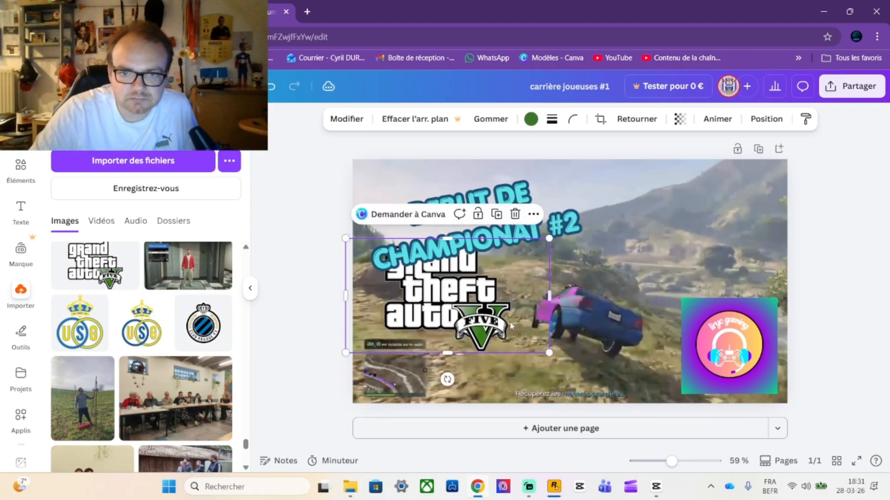
left_click_drag(449, 308, 449, 353)
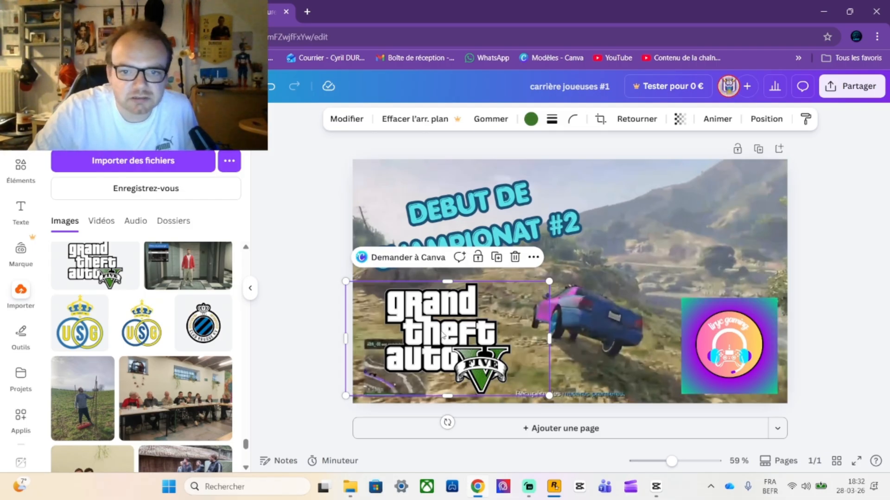
left_click_drag(442, 335, 430, 333)
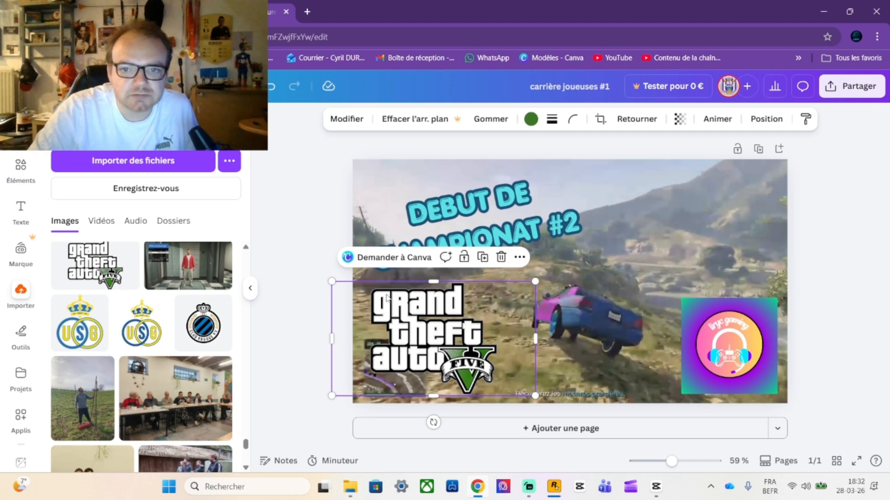
- Move the title slightly further toward the page's upper-left corner and clear all of its text
left_click(480, 235)
left_click_drag(480, 235, 472, 228)
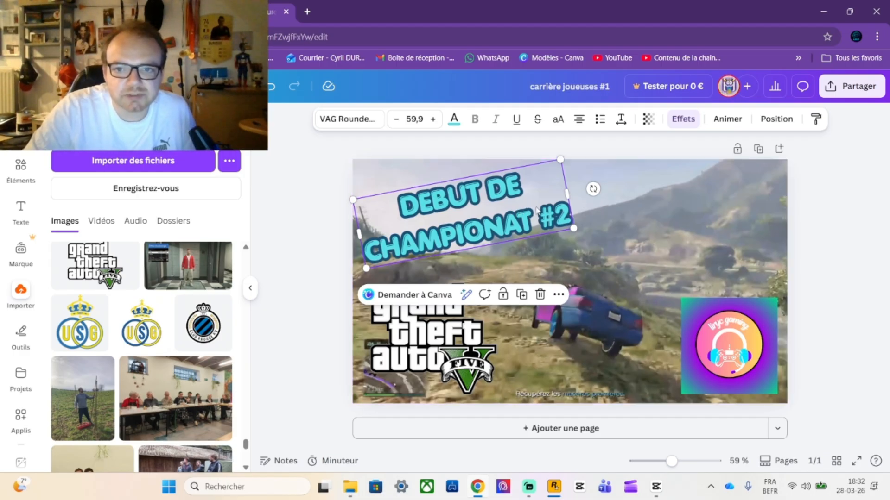
left_click(561, 218)
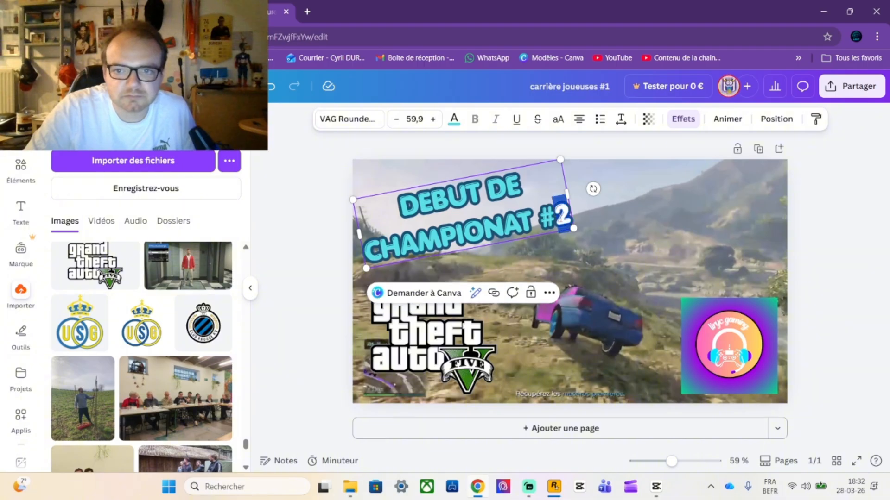
key("ctrl+a")
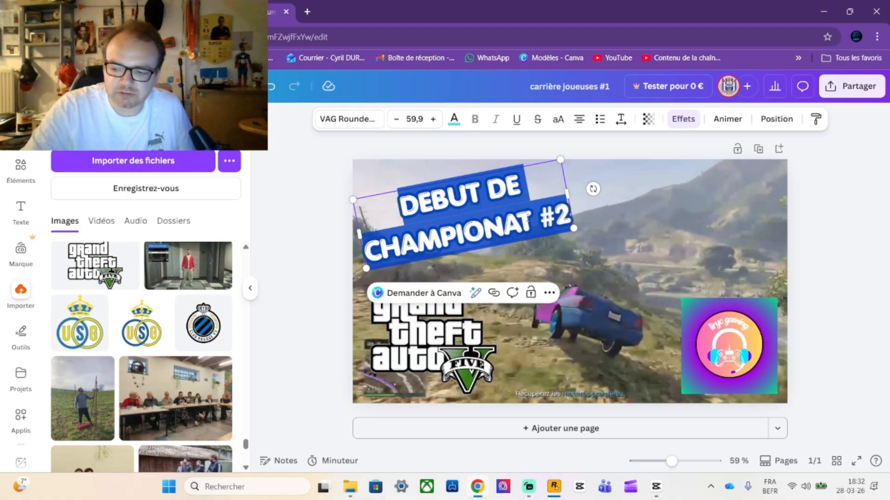
double_click(511, 232)
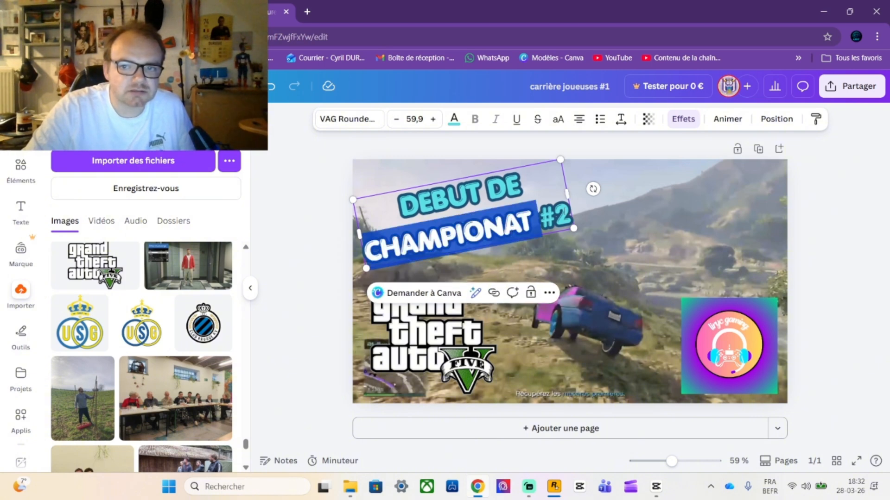
key("Escape")
double_click(391, 218)
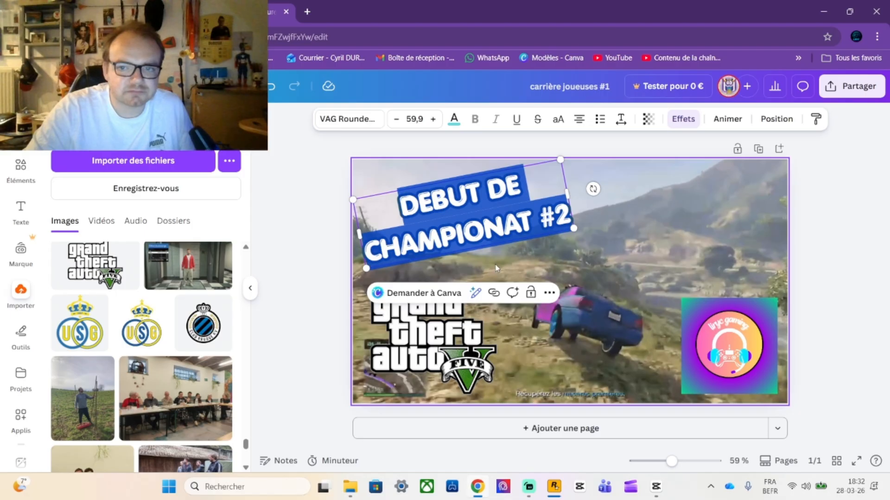
key("BackSpace")
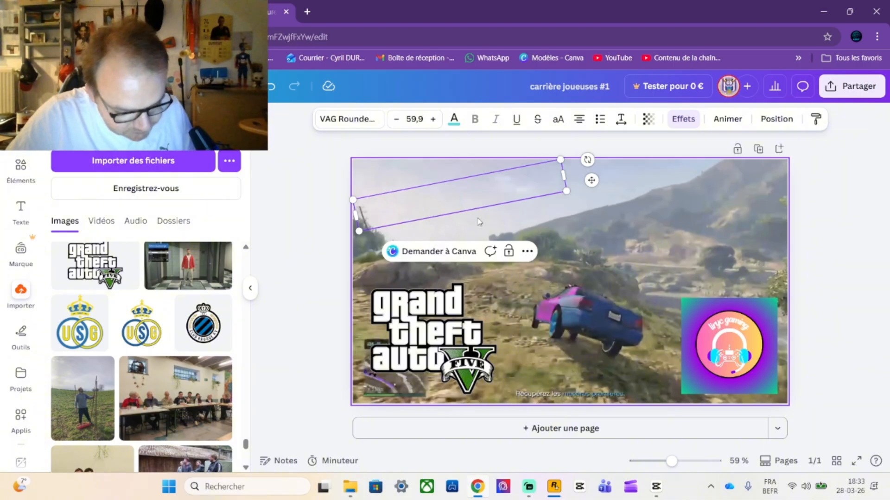
type("i")
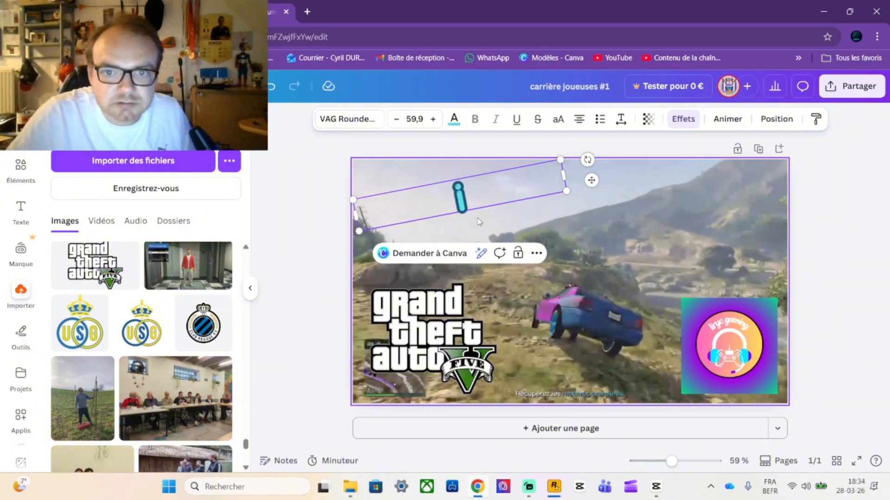
type("i")
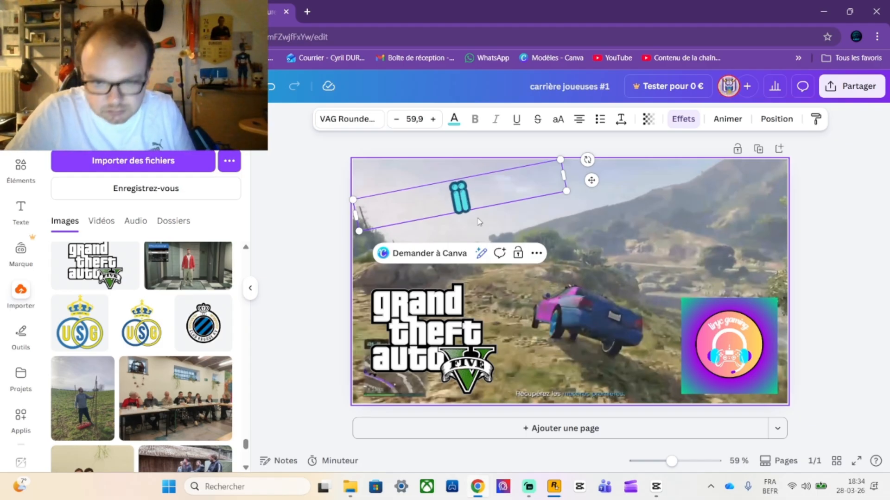
key("BackSpace")
key("BackSpace")
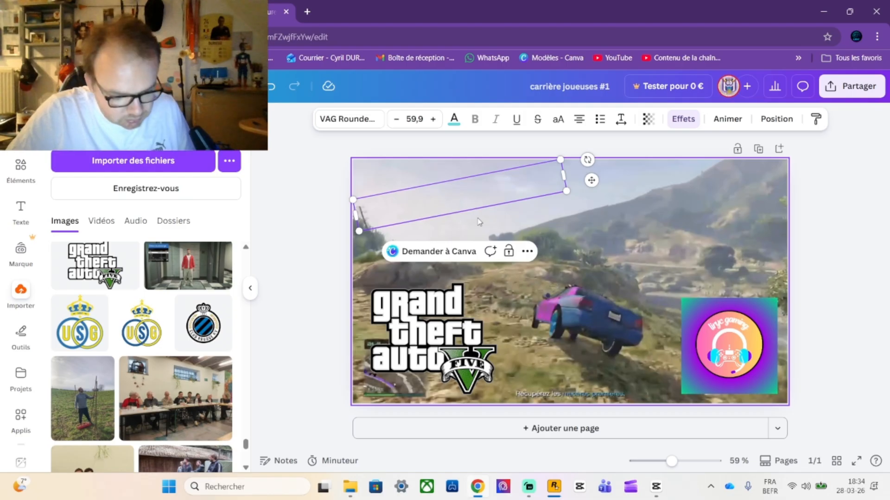
type("i")
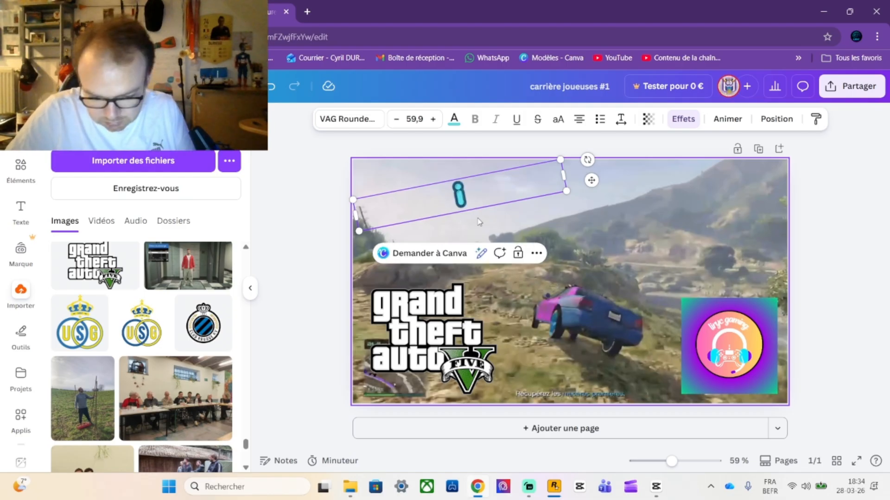
key("BackSpace")
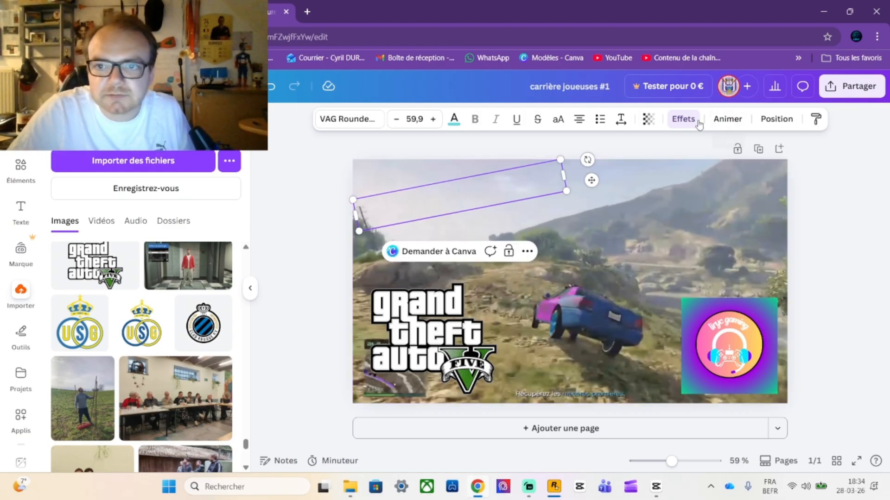
- Look through the text effects and remove the Bulle effect from the empty title text box
left_click(684, 119)
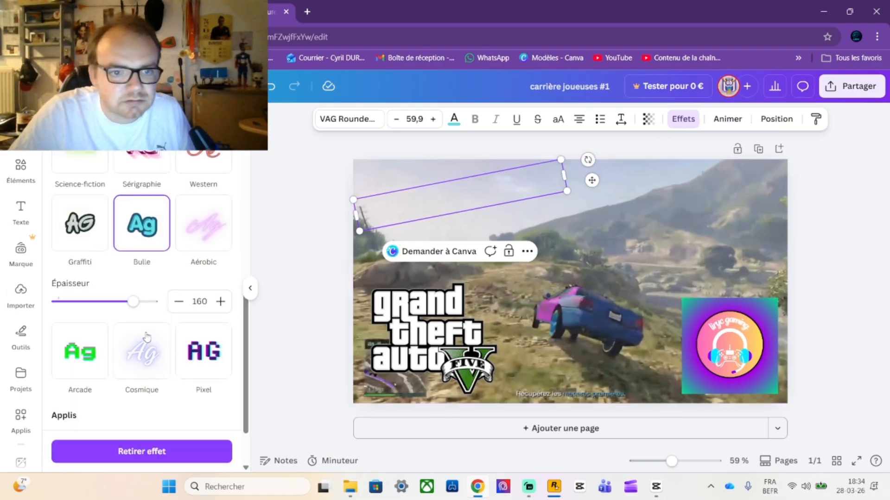
scroll(95, 320, "up", 5)
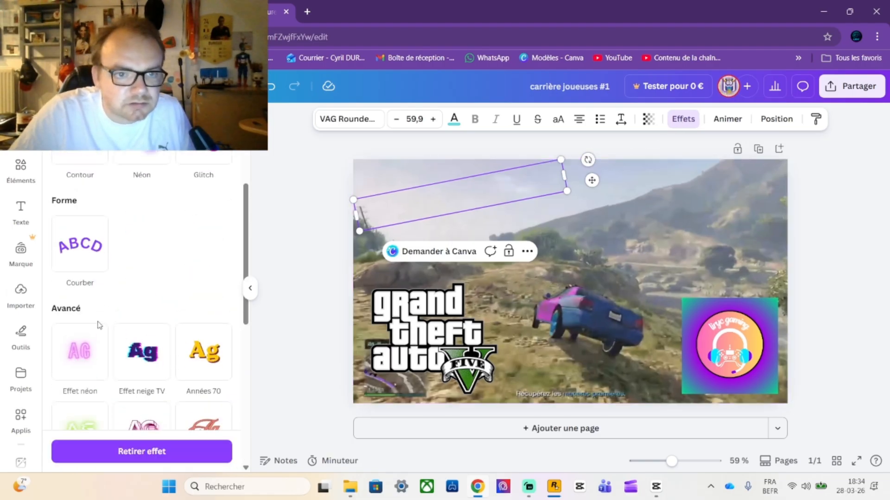
scroll(90, 297, "up", 4)
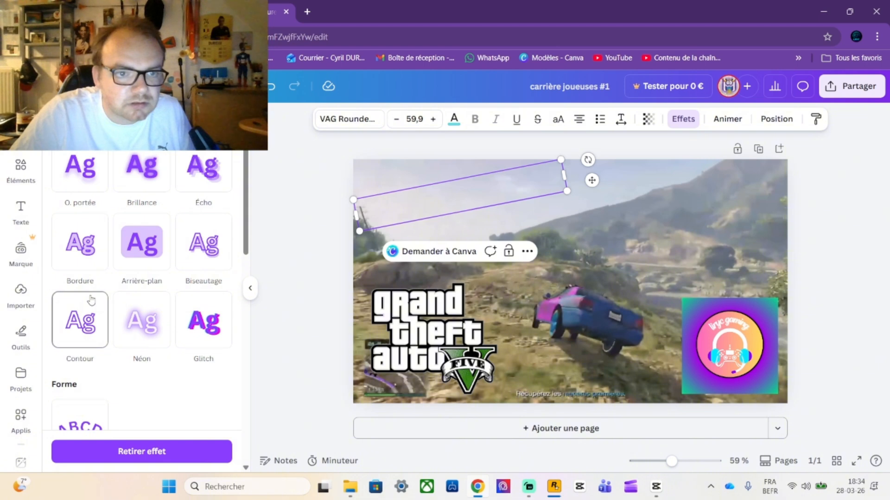
scroll(92, 297, "down", 8)
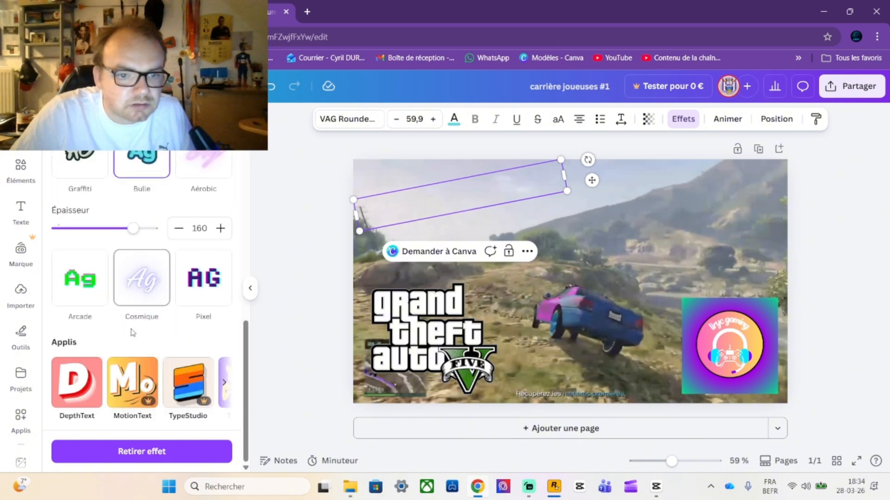
left_click(137, 453)
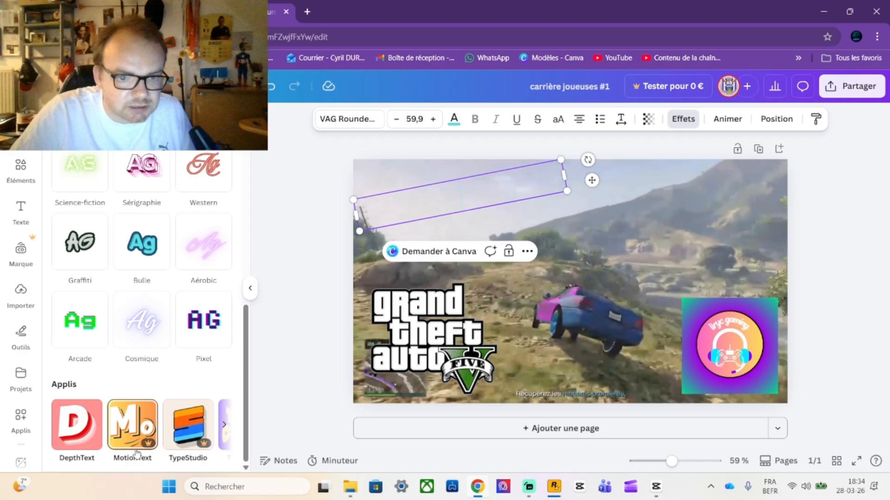
- Change the title's font to the recommended font Bree Serif
left_click(450, 198)
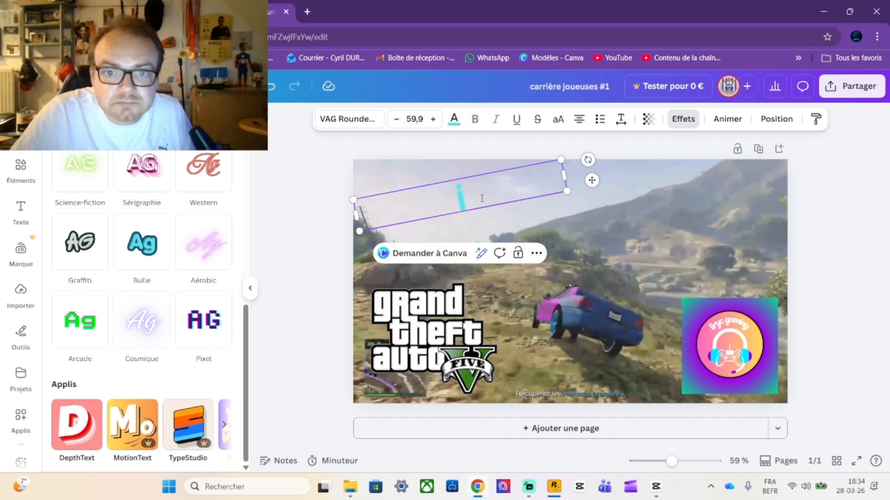
left_click(352, 125)
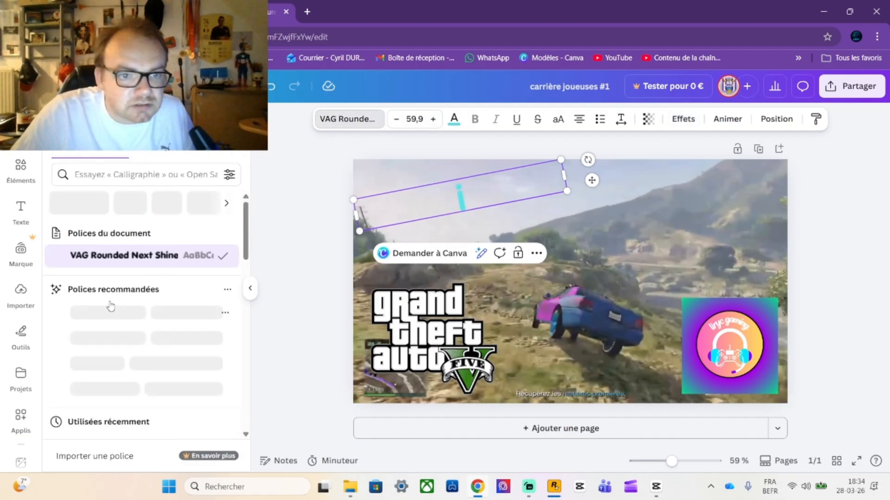
left_click(124, 311)
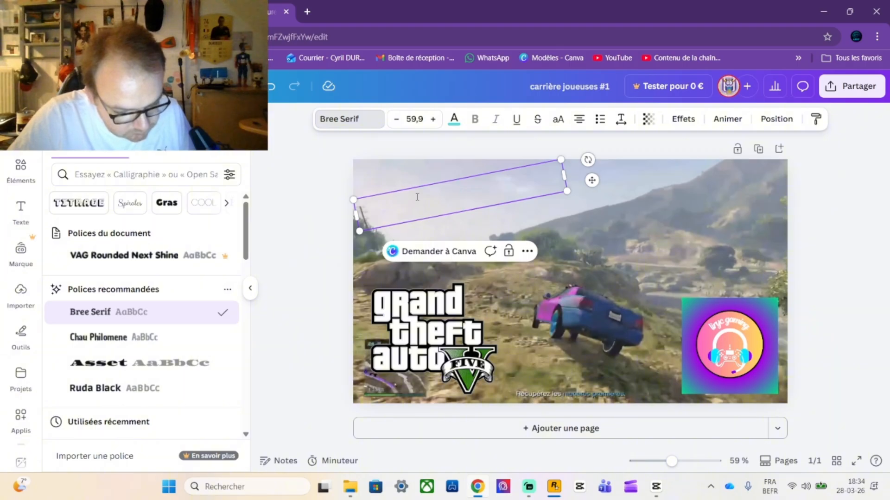
- Enter "je me loupe" as the new title text in the tilted text box
type("j")
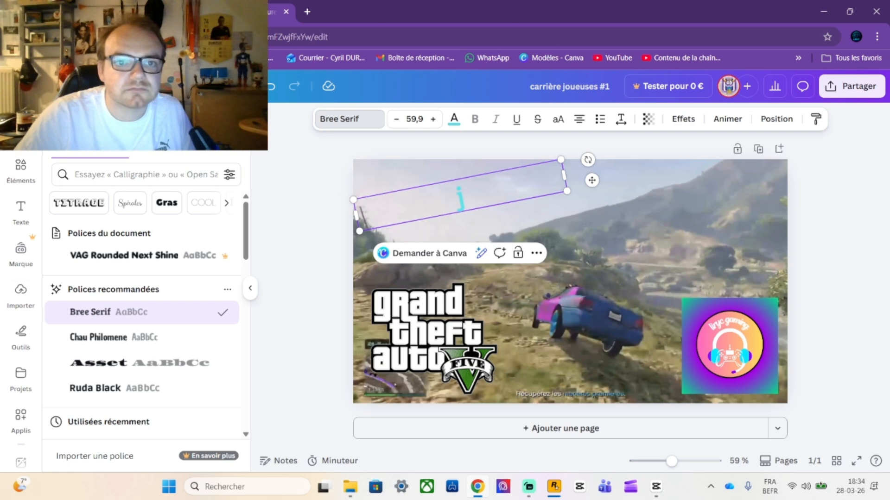
left_click(232, 119)
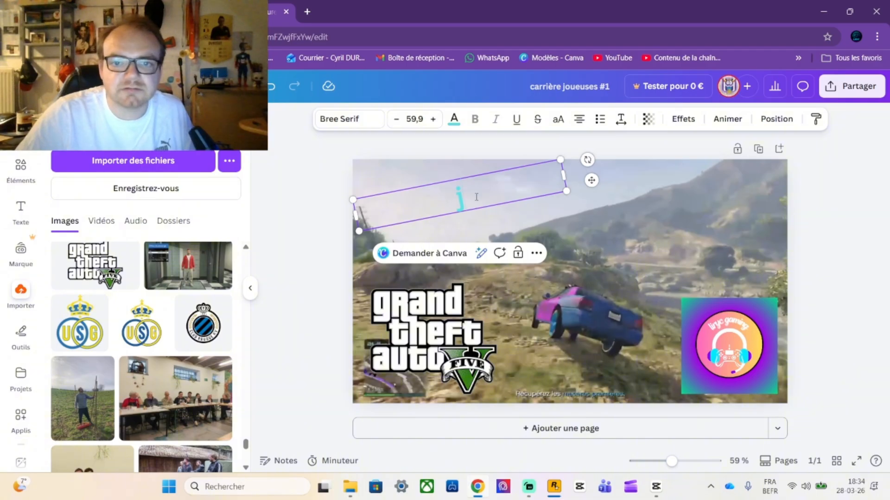
double_click(477, 197)
left_click(476, 197)
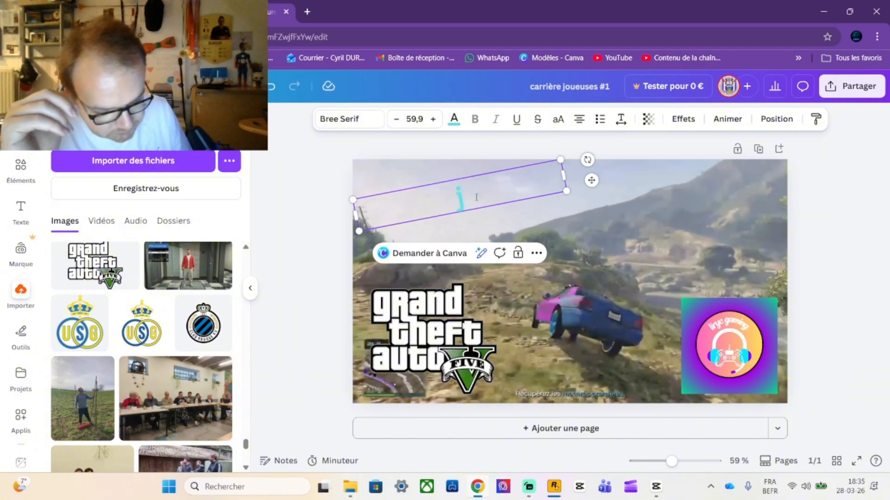
type("e me")
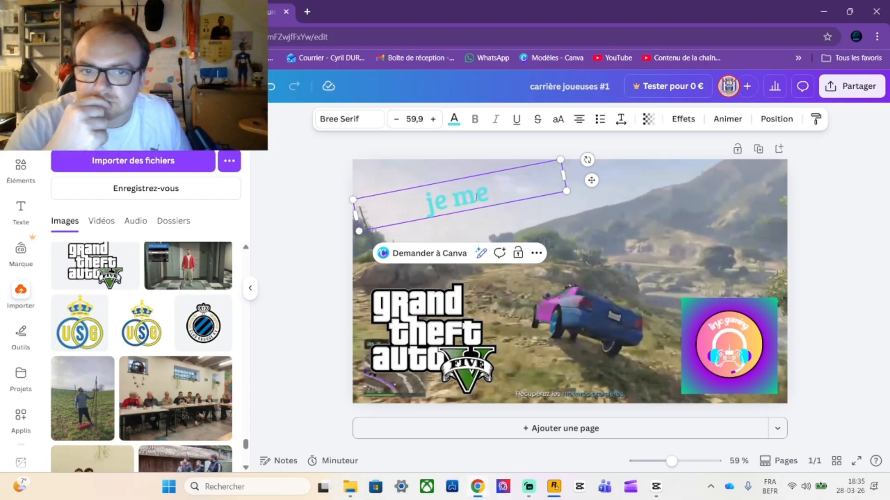
type("loupe")
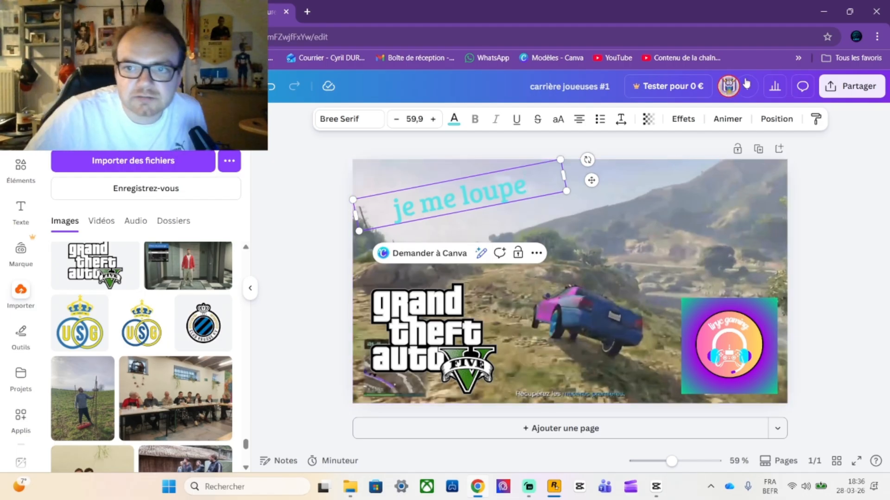
- Apply the Bulle text effect to the "je me loupe" title
left_click(675, 123)
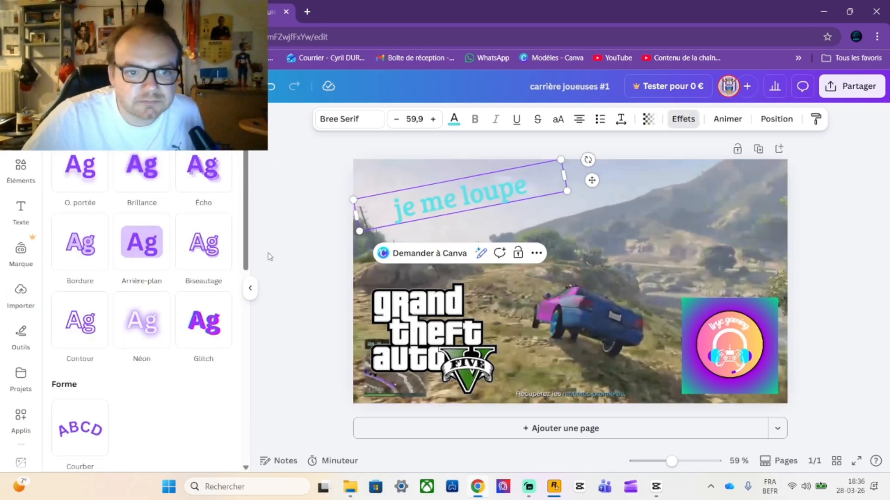
scroll(157, 352, "down", 8)
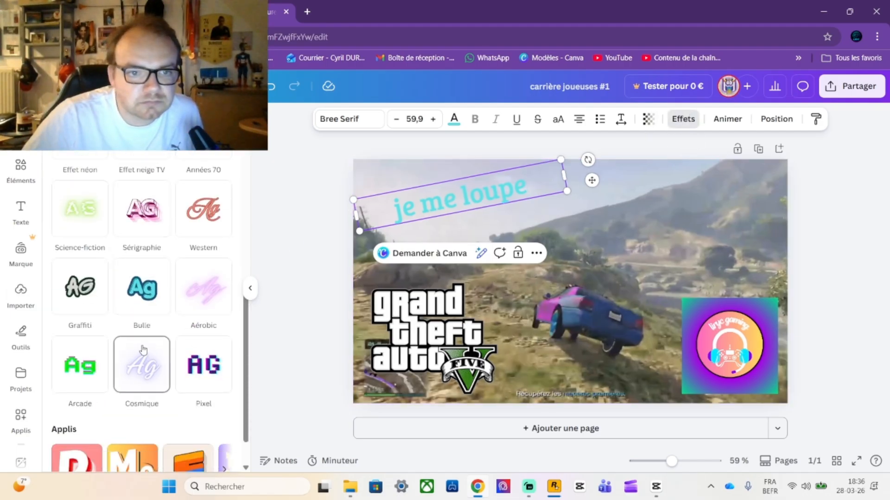
scroll(145, 341, "up", 1)
left_click(146, 348)
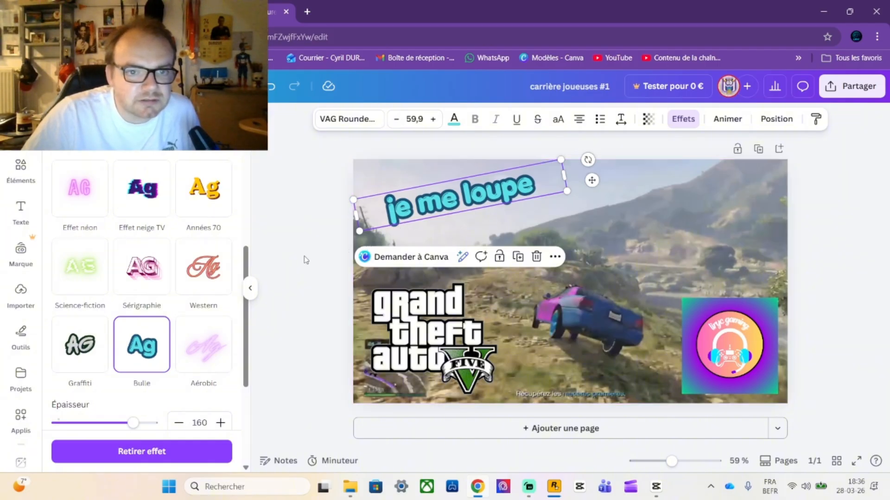
- Try the Années 70 effect on the title and switch back to the Bulle effect
left_click(212, 195)
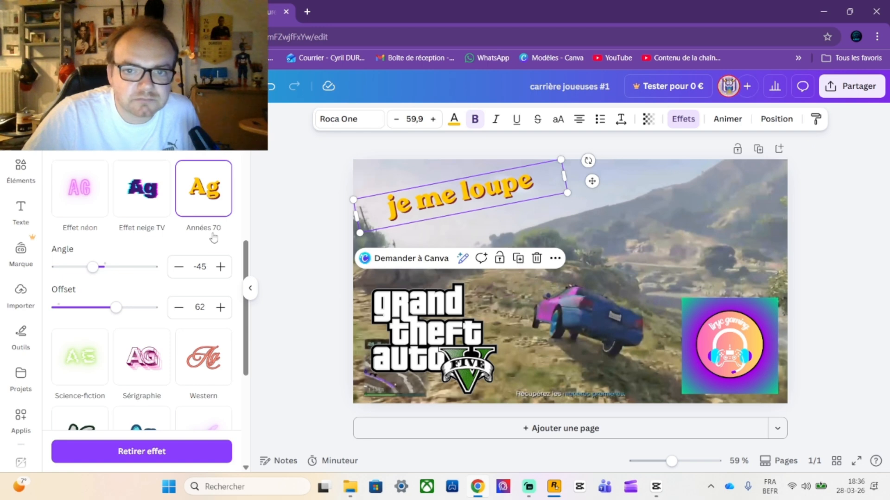
scroll(210, 236, "down", 4)
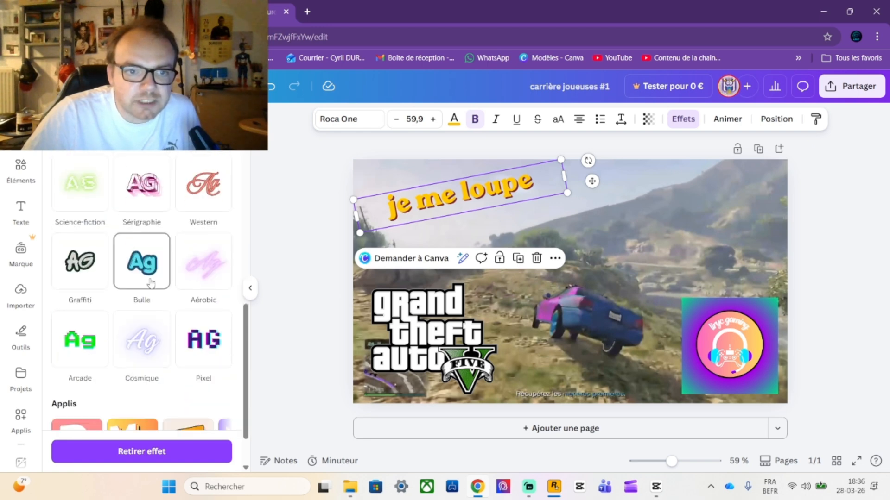
left_click(148, 282)
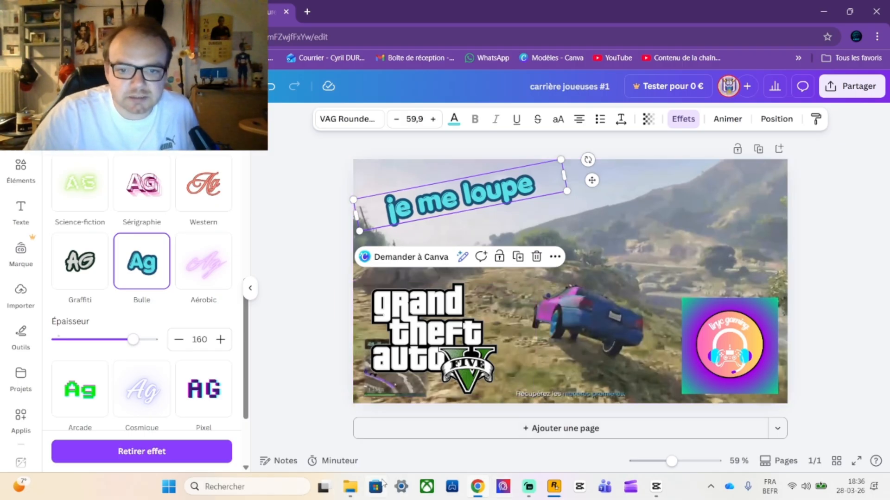
- Switch to File Explorer and play the gameplay video 0327 (2) from the "bisness is bisness" folder in Vidéos
mouse_move(350, 493)
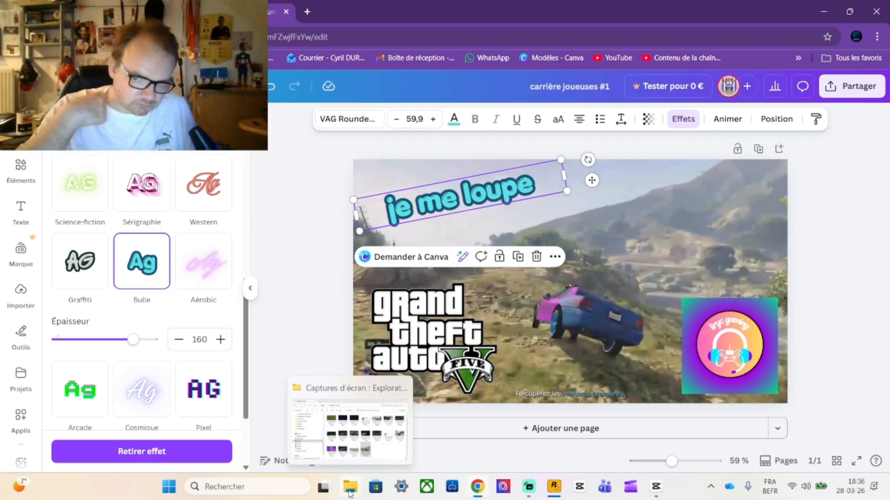
left_click(350, 493)
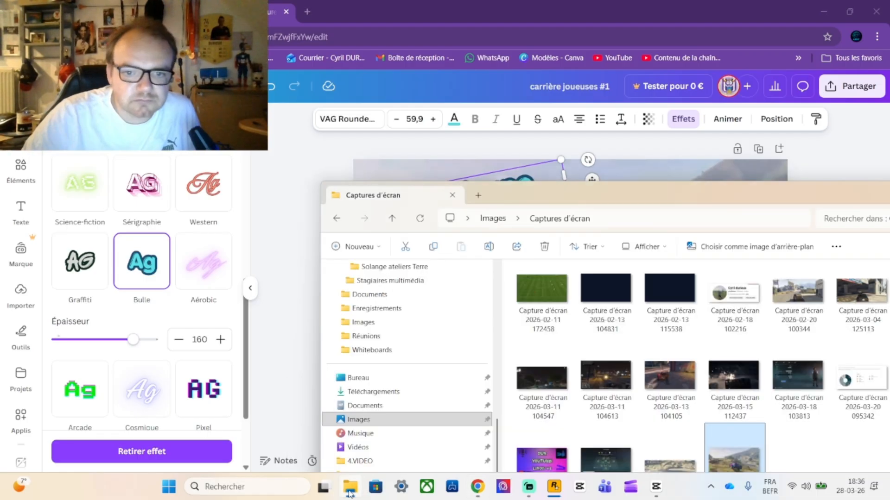
left_click(366, 446)
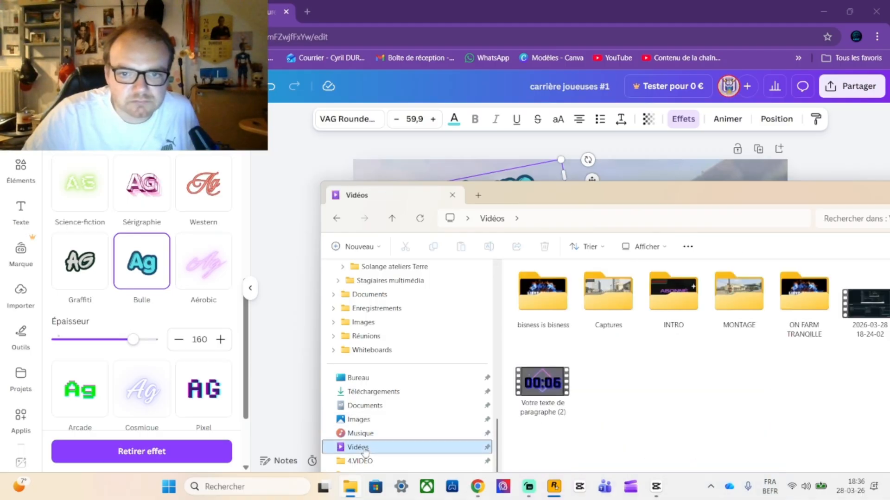
left_click(544, 297)
double_click(543, 296)
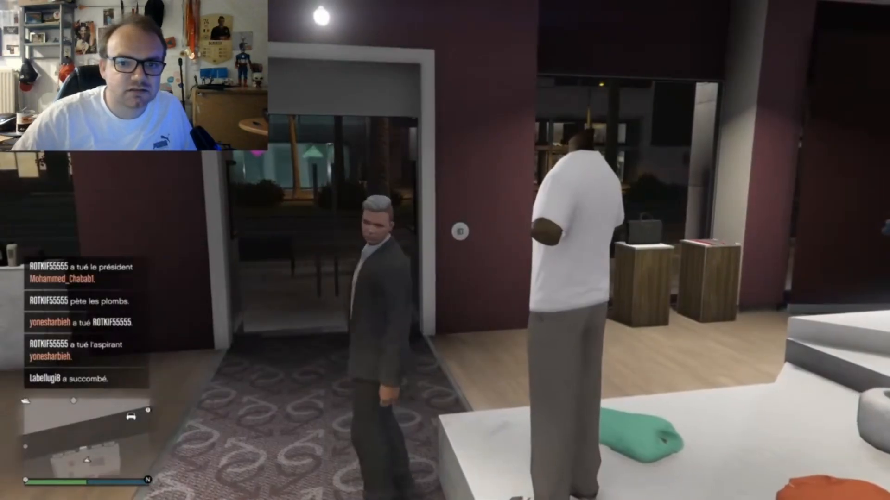
mouse_move(851, 11)
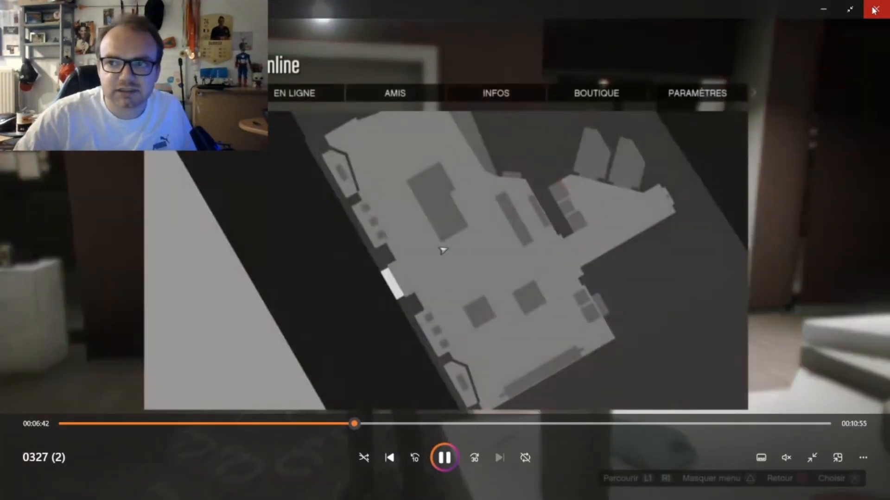
- Close the gameplay video and switch back to the thumbnail design in Canva
left_click(874, 10)
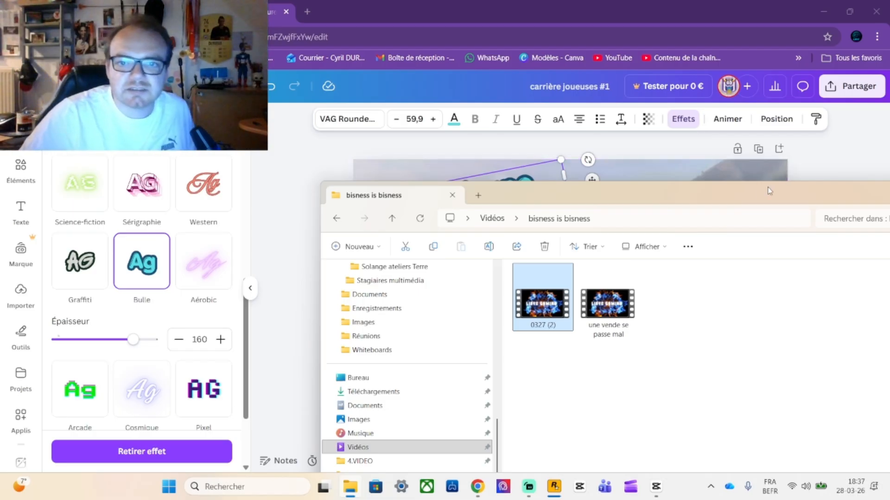
left_click_drag(709, 195, 539, 191)
left_click(731, 186)
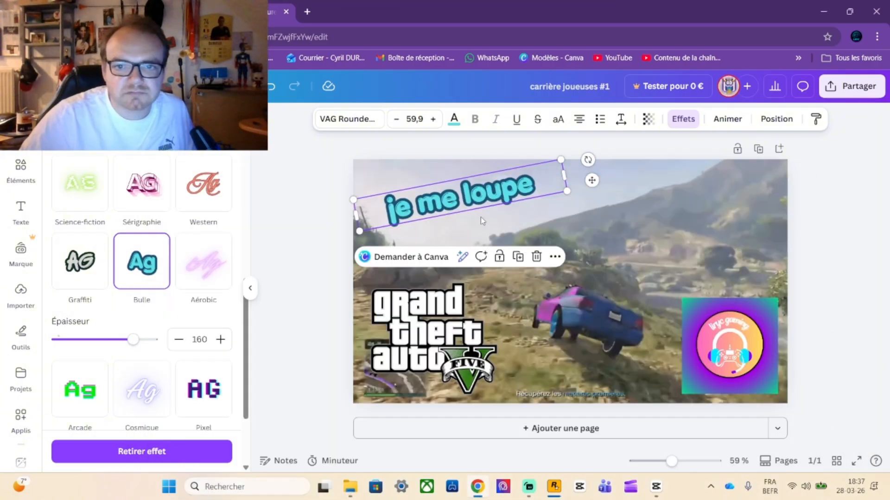
- Replace the tilted title "je me loupe" with the text "nouvel tenue et"
left_click(548, 184)
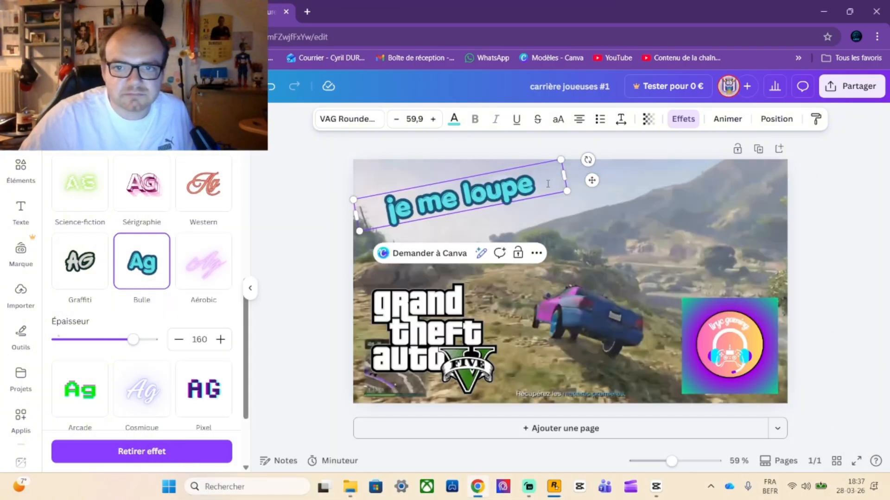
triple_click(548, 184)
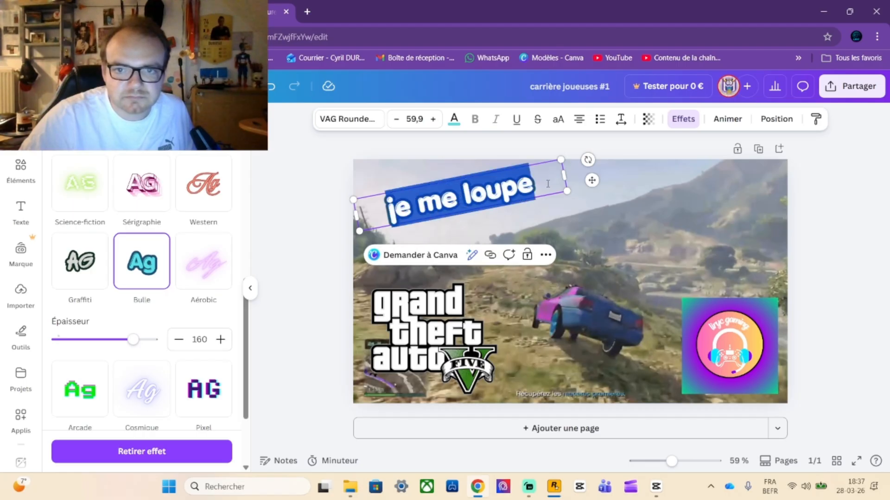
key("BackSpace")
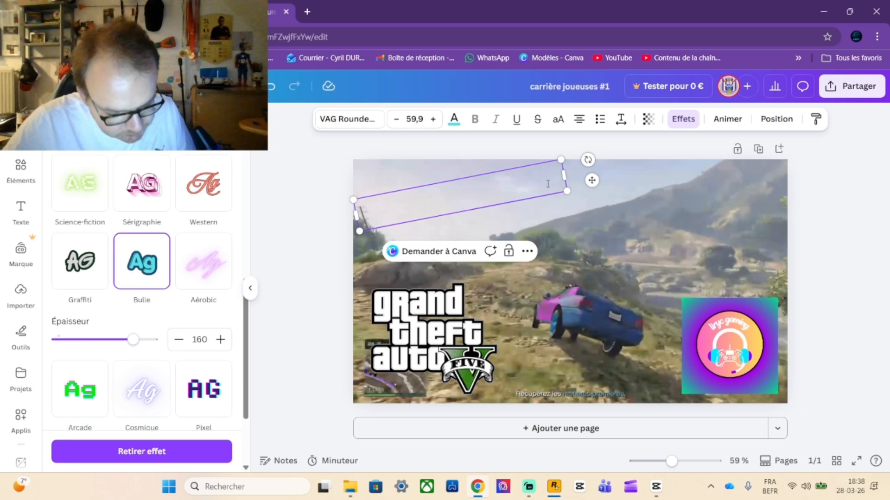
type("nou")
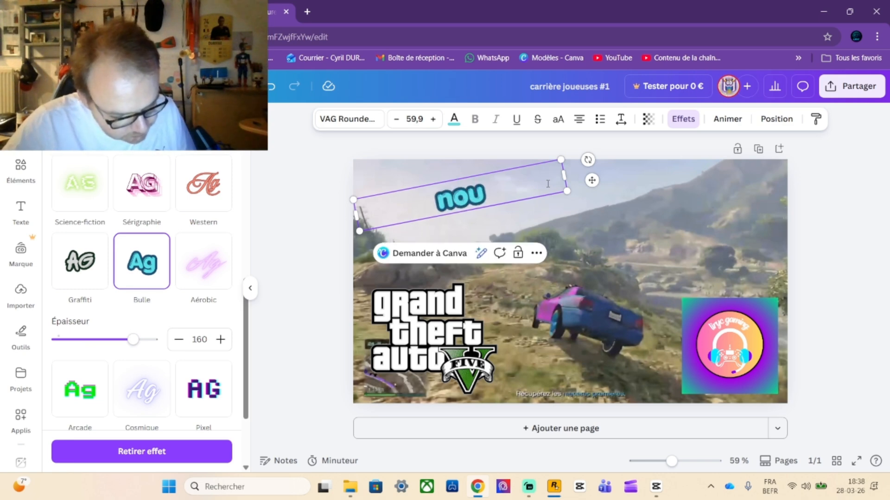
type("ve")
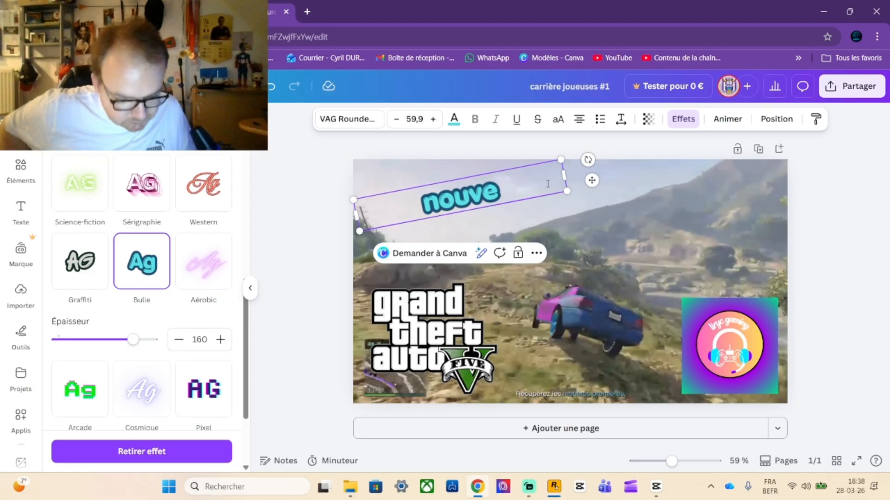
type("l te")
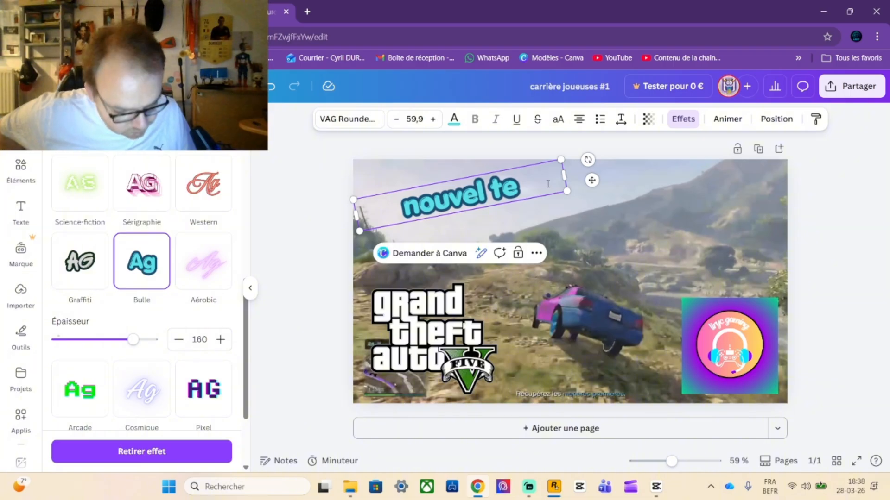
type("nue")
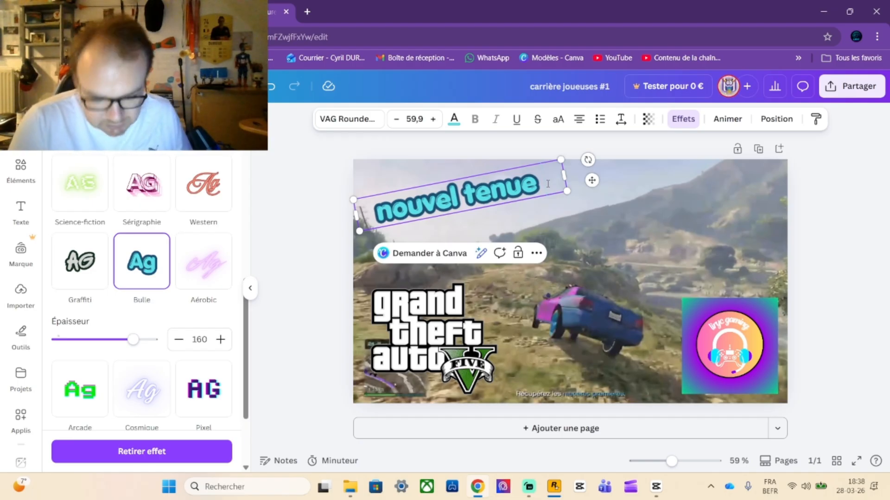
type("et")
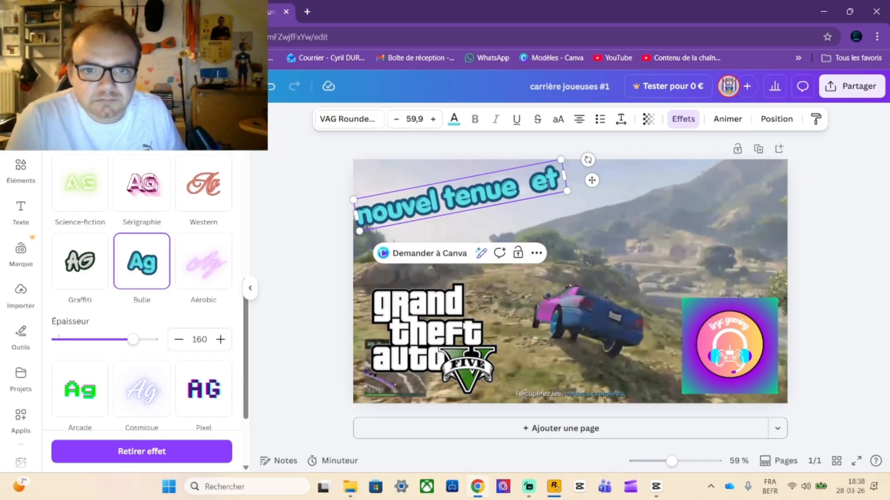
- Continue the title on a new line with "je ne suis pas concentrer"
key("Return")
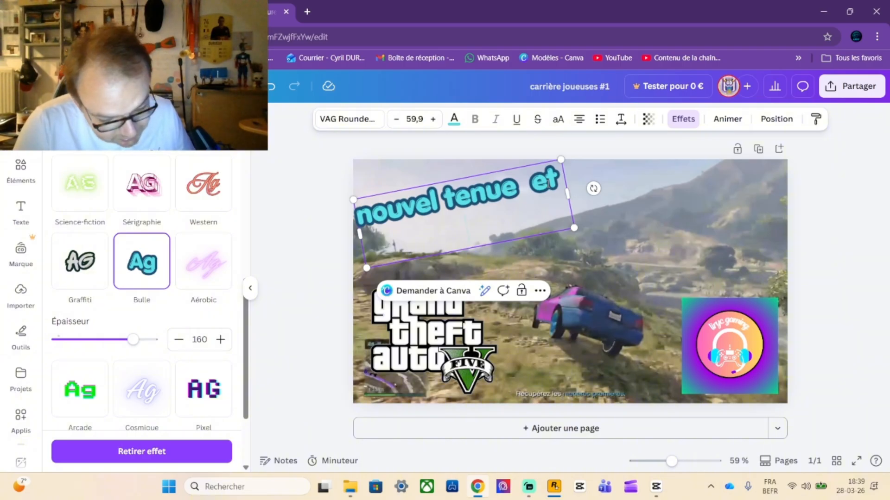
type("je n")
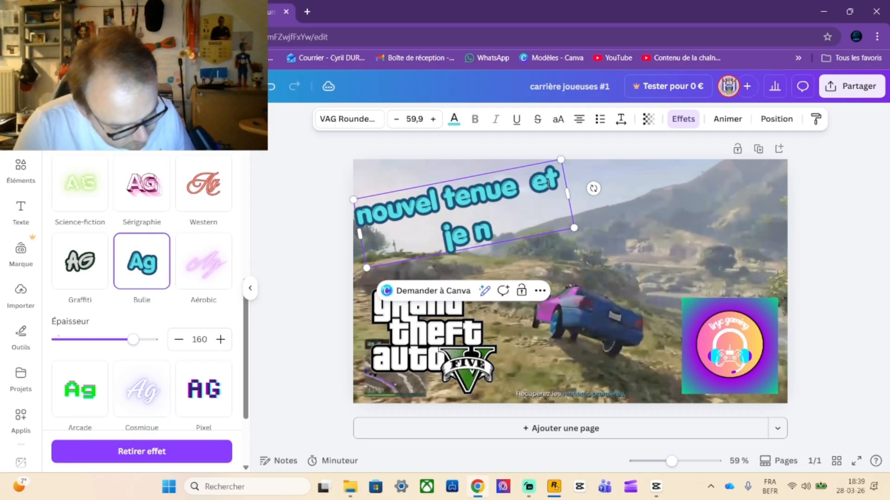
type("e s")
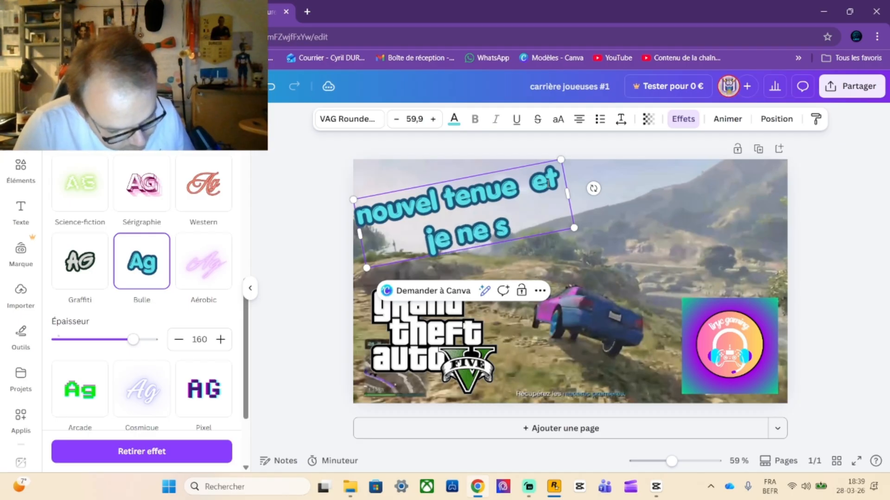
type("uis pa")
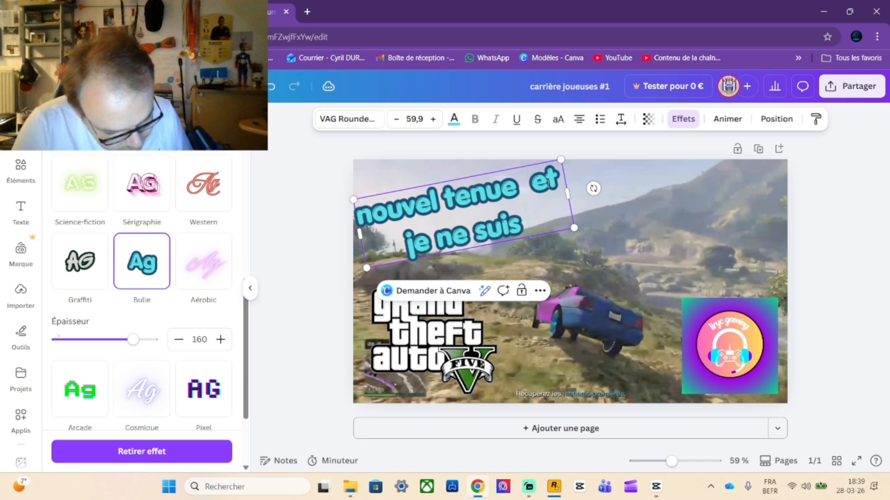
type(" c")
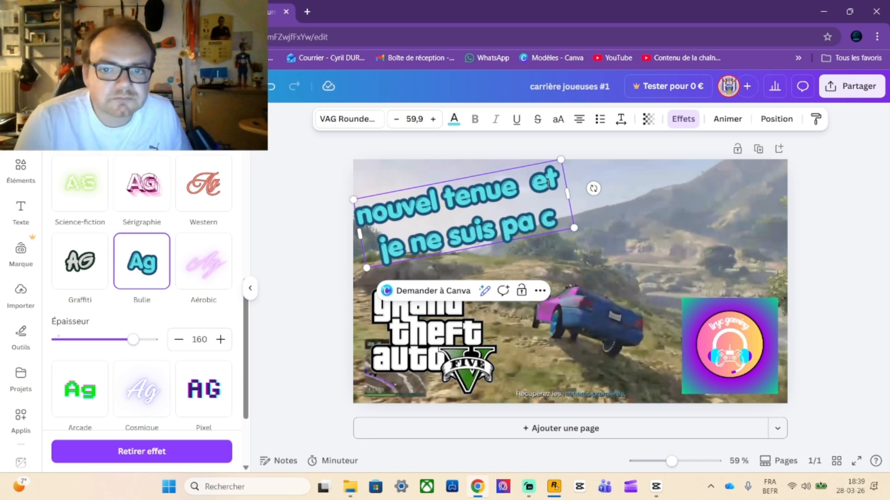
key("BackSpace")
key("BackSpace")
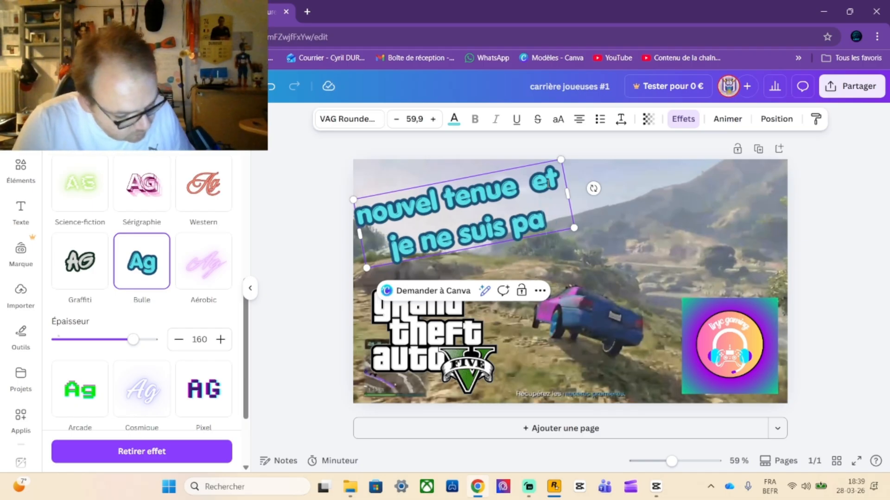
type("s")
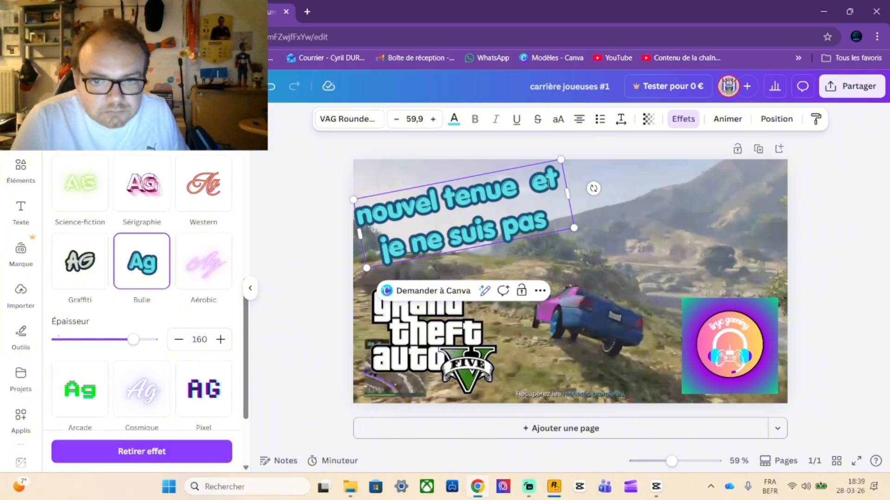
type(" concetre")
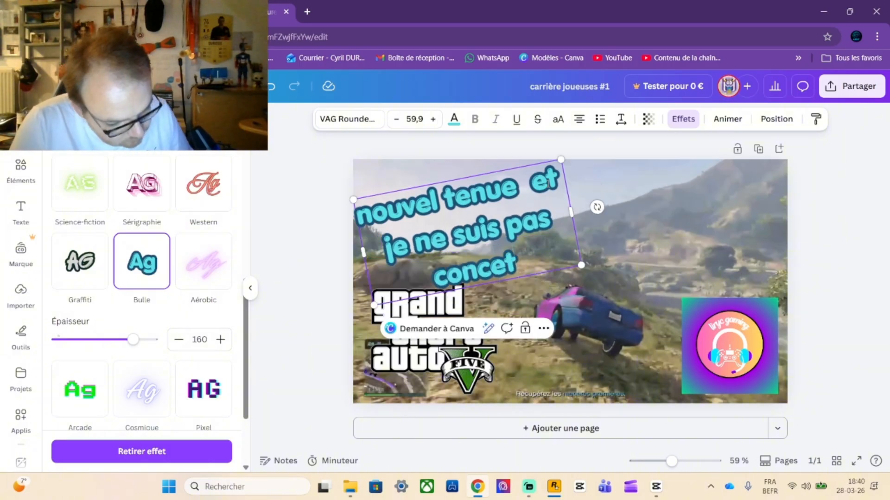
key("BackSpace")
key("BackSpace")
key("BackSpace")
type("ntrer")
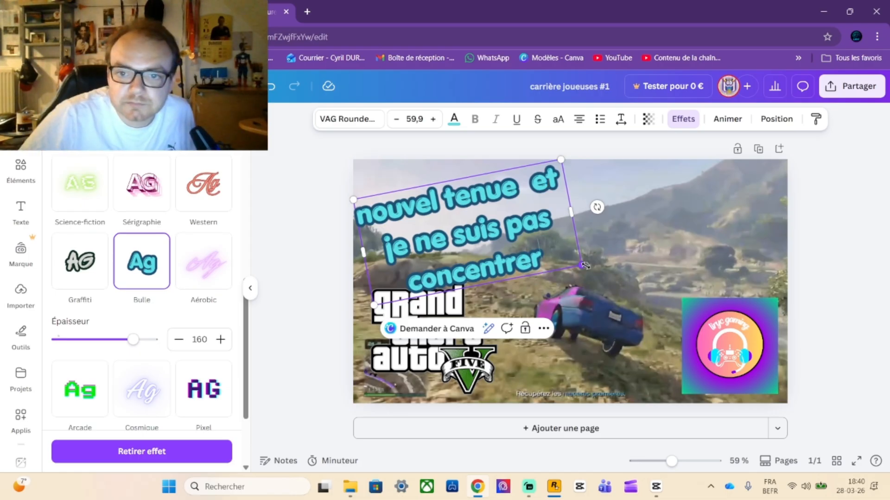
- Scale the title down to font size 50,2 and add "dans ma" at the end of its text
left_click_drag(581, 265, 551, 246)
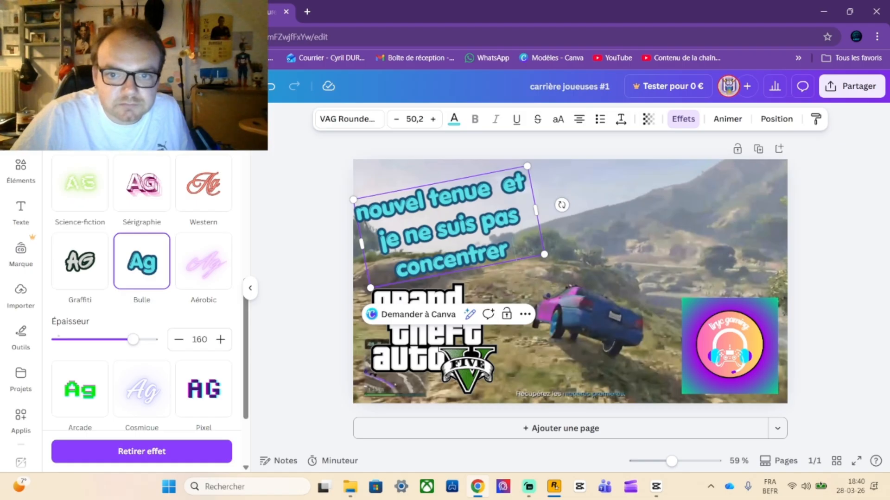
type("d")
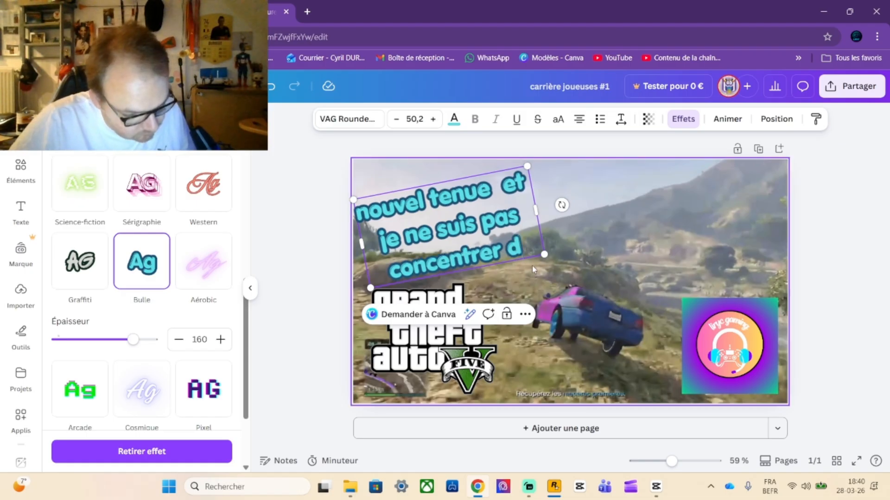
type("ans")
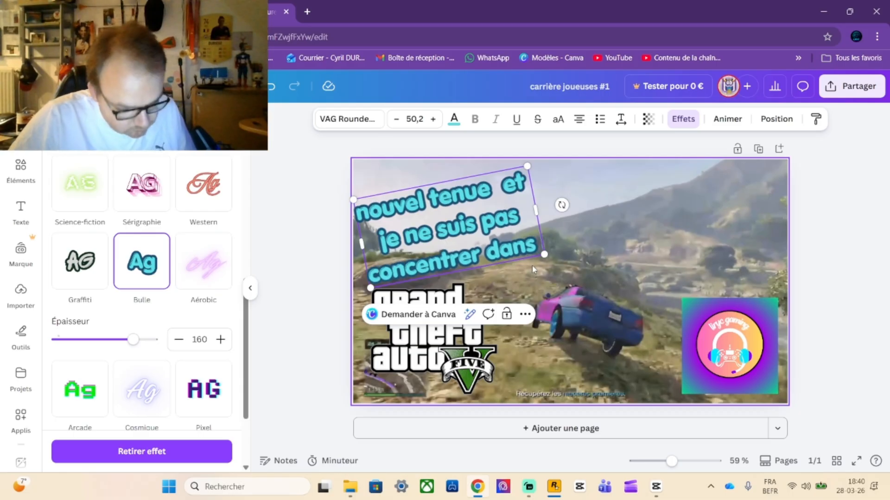
key("Return")
type("ma")
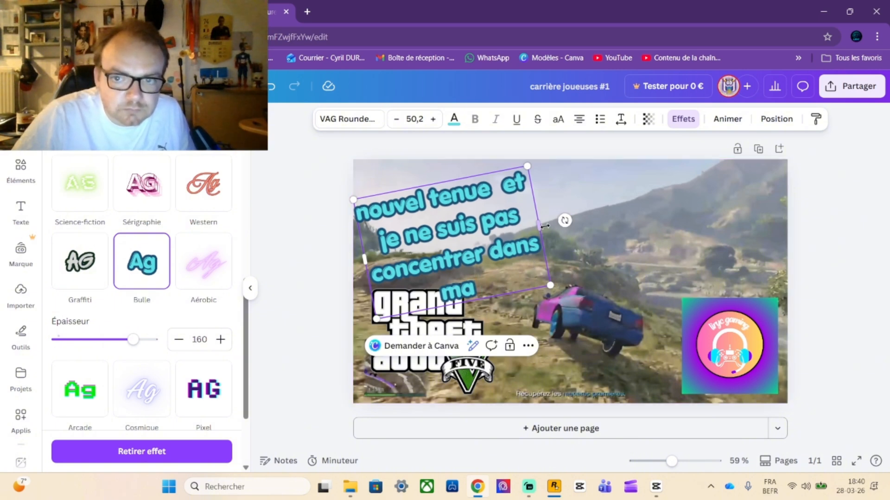
- Widen the title box and scale it to font size 44,6, completing its last line with "conduite"
left_click_drag(539, 225, 645, 216)
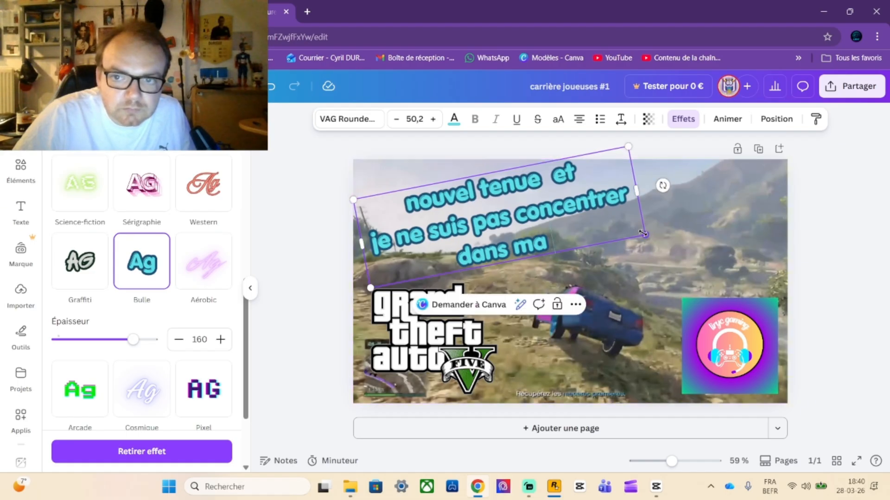
left_click_drag(645, 234, 613, 230)
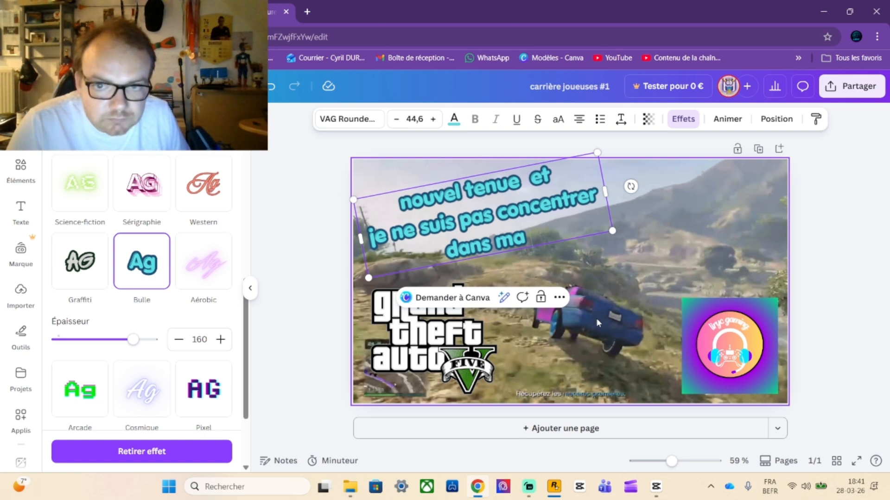
type("co")
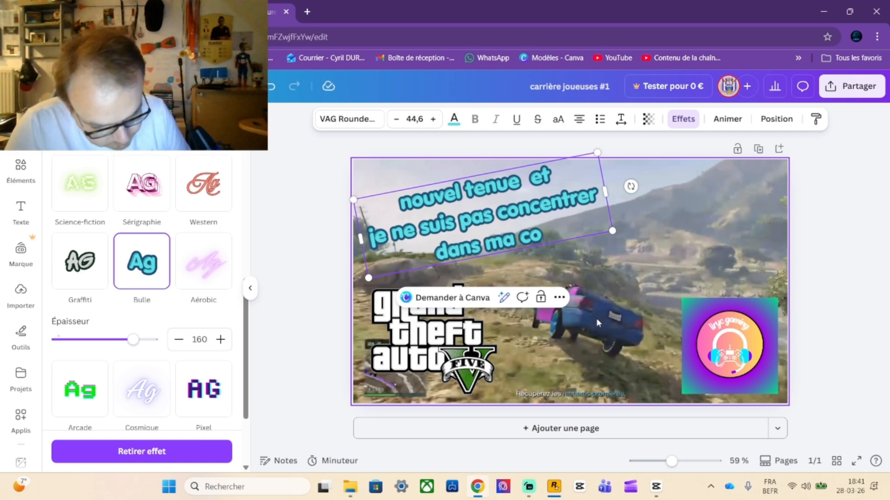
type("nduit")
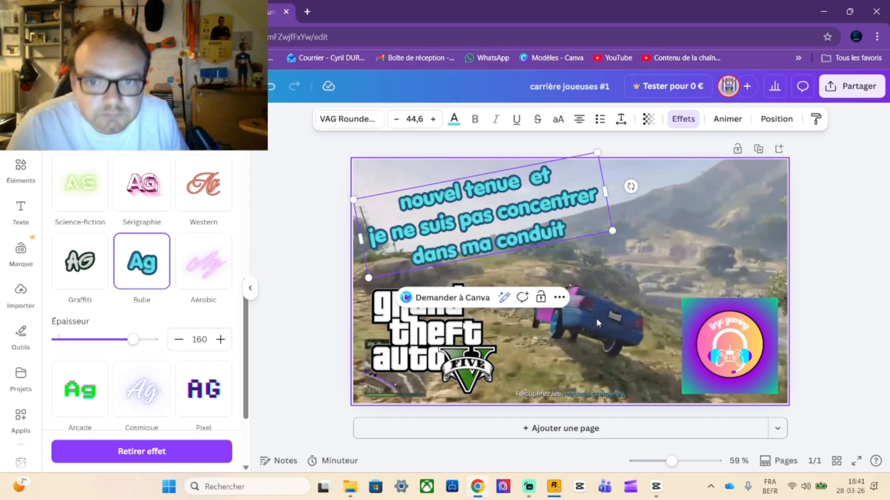
type("e")
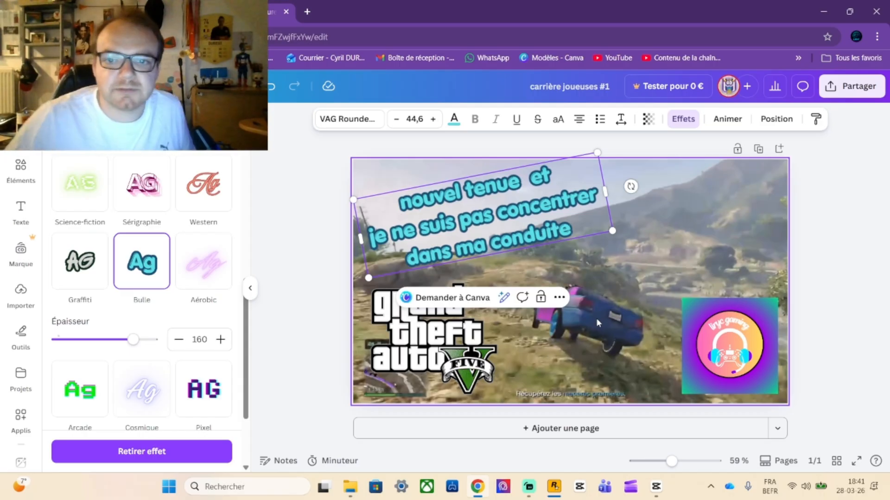
- Detach the gameplay screenshot from the page background
left_click(624, 368)
right_click(620, 350)
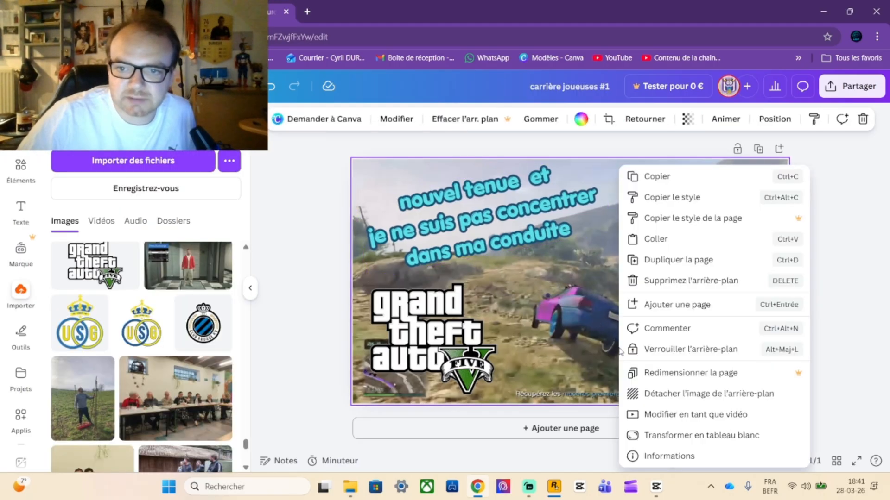
left_click(658, 395)
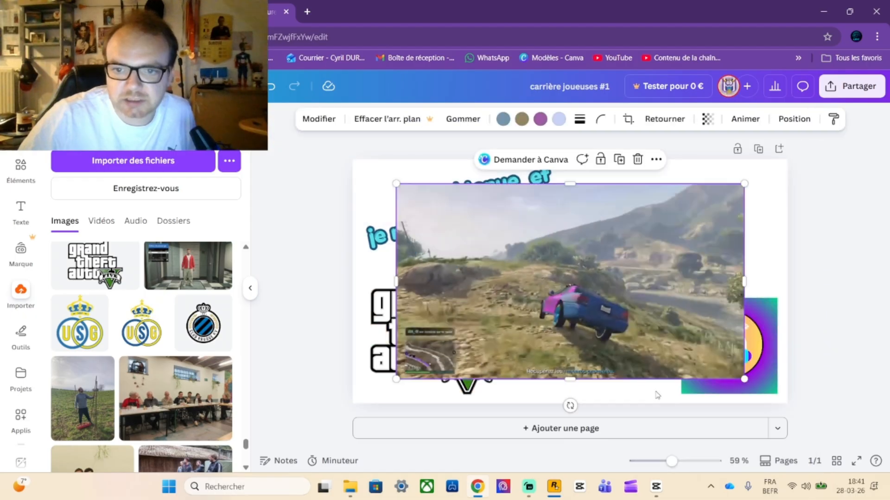
- Search the elements for "cadre" and list all the frame results
left_click(21, 167)
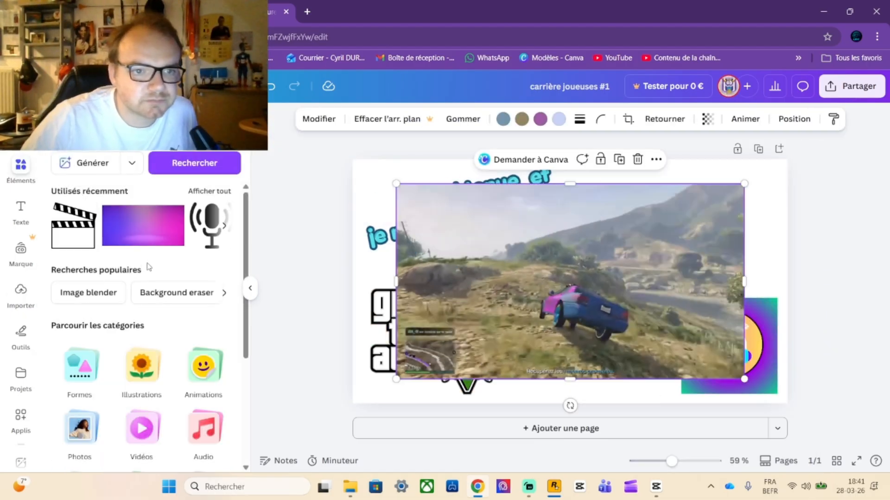
scroll(141, 274, "down", 3)
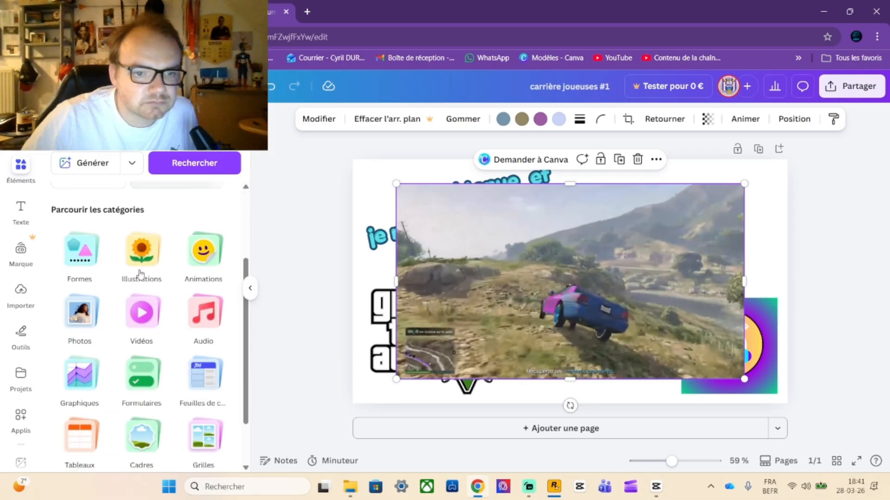
scroll(139, 274, "down", 2)
scroll(139, 324, "up", 5)
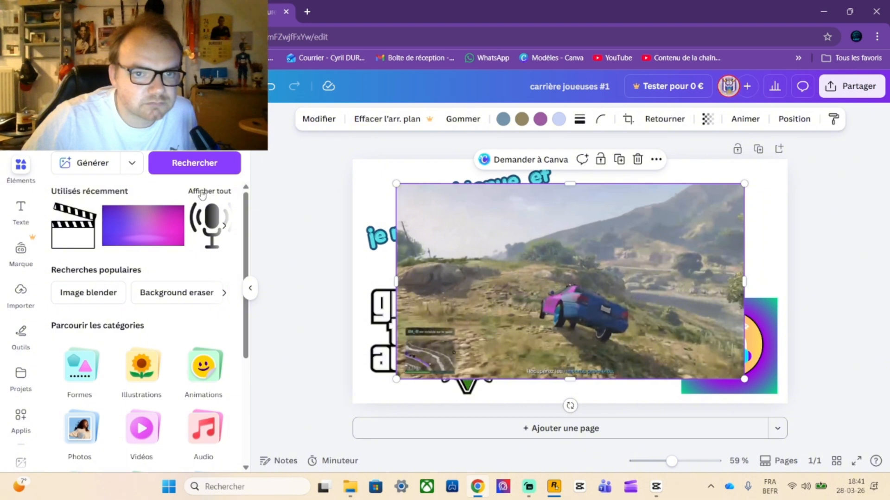
left_click(135, 134)
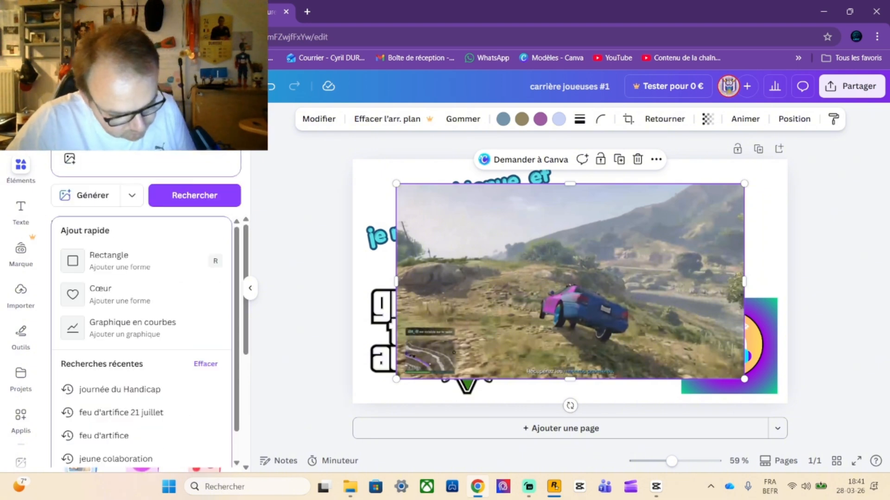
type("c")
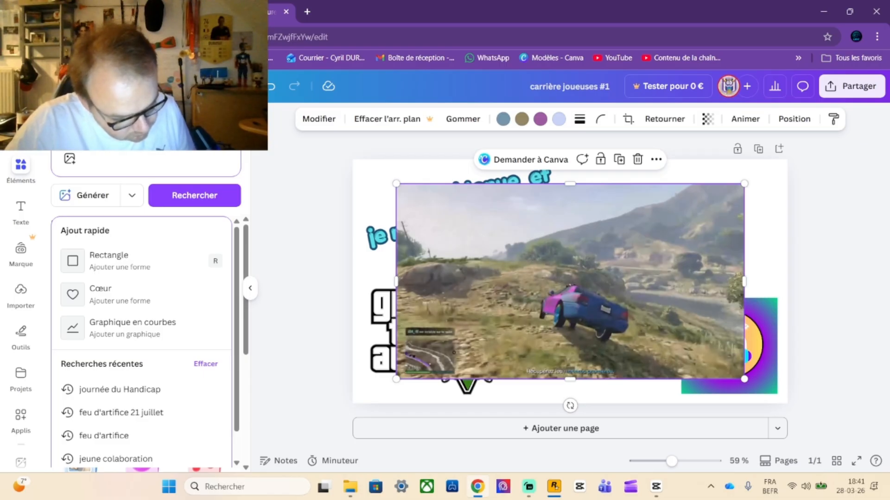
type("ade")
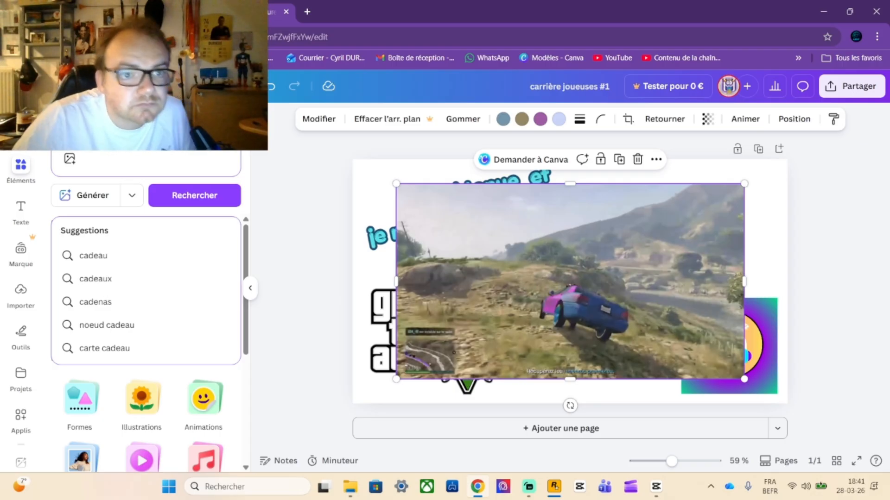
key("BackSpace")
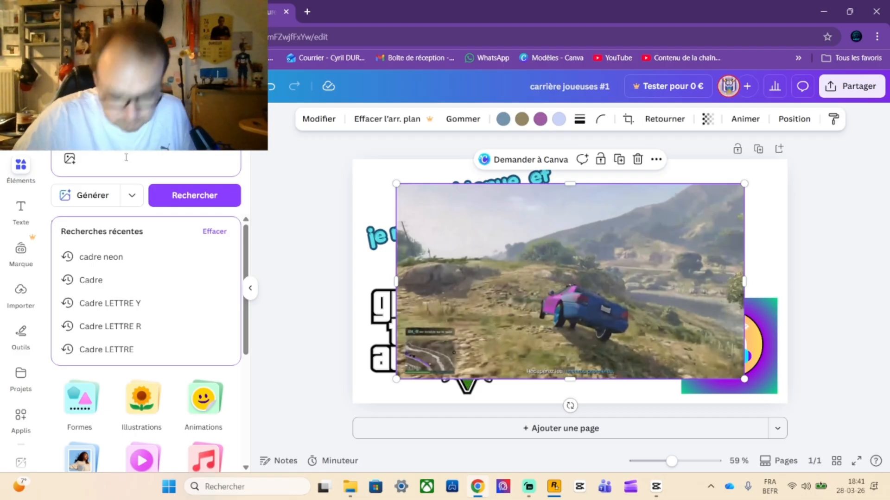
key("Return")
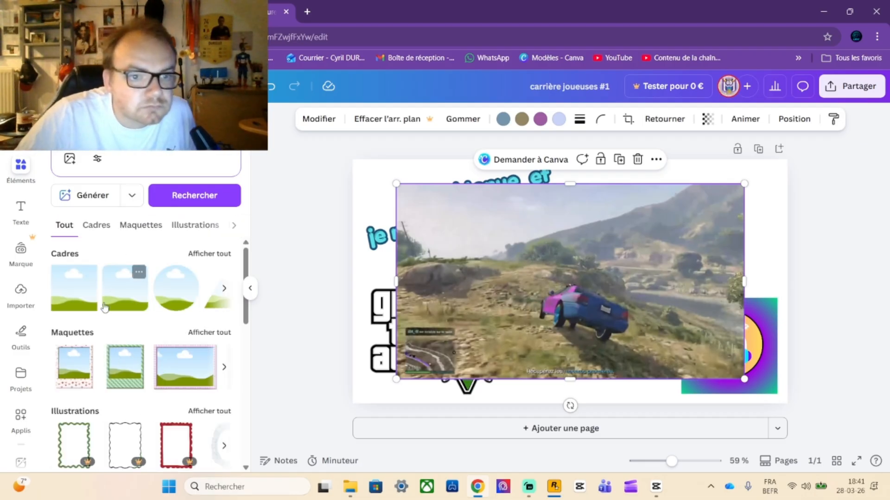
left_click(222, 255)
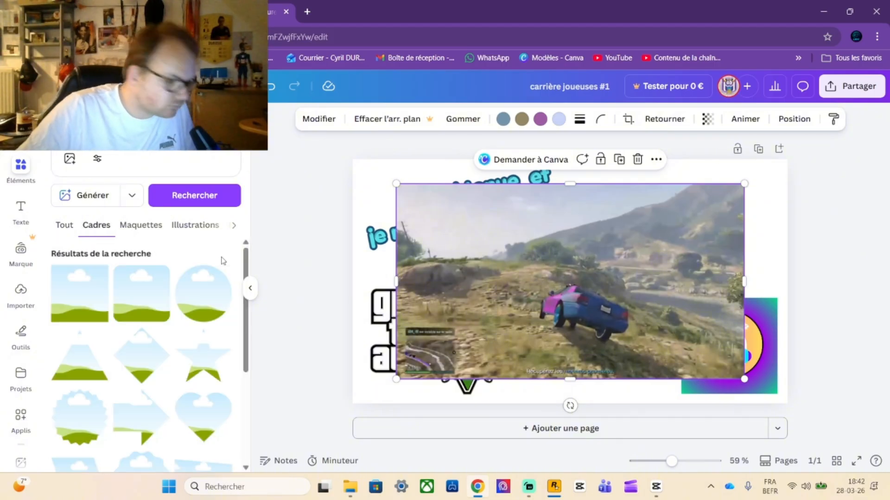
- Look through the frame results for a shape suited to the gameplay screenshot
scroll(156, 301, "down", 5)
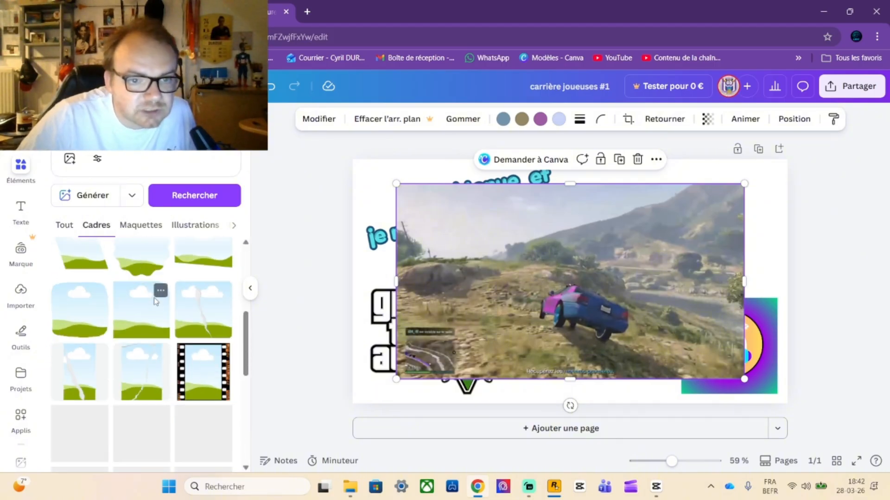
scroll(148, 311, "down", 5)
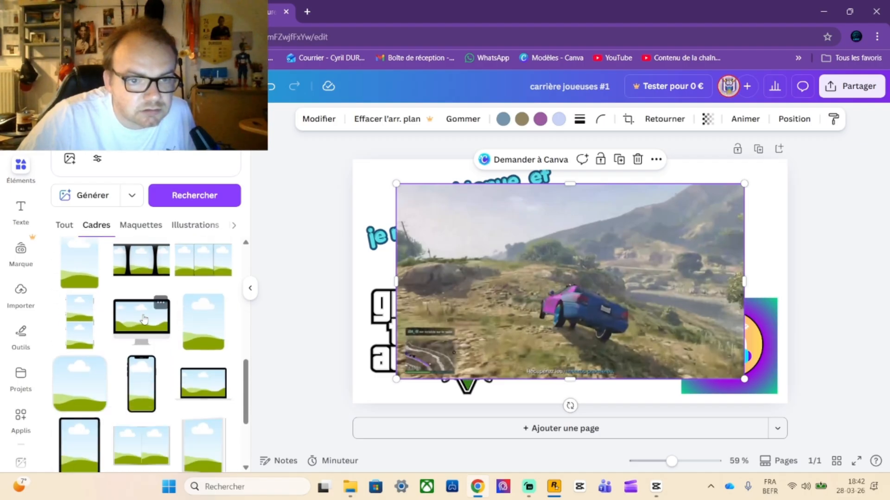
scroll(144, 320, "down", 5)
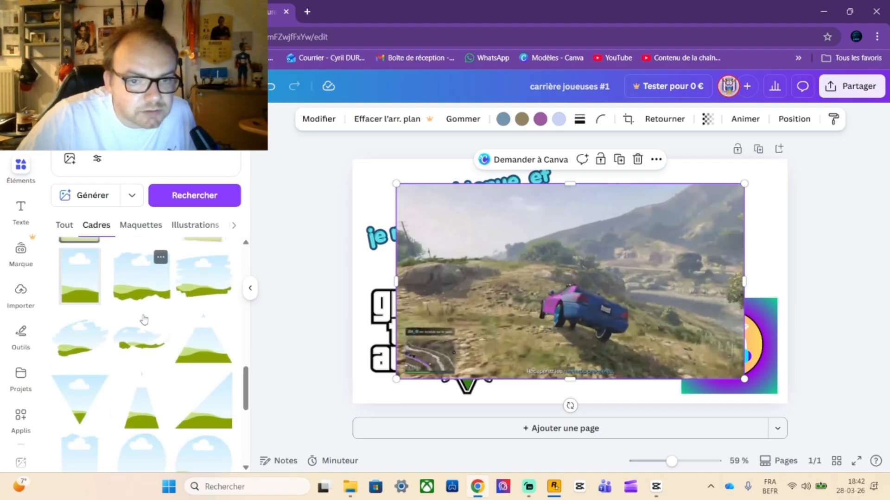
scroll(144, 320, "down", 5)
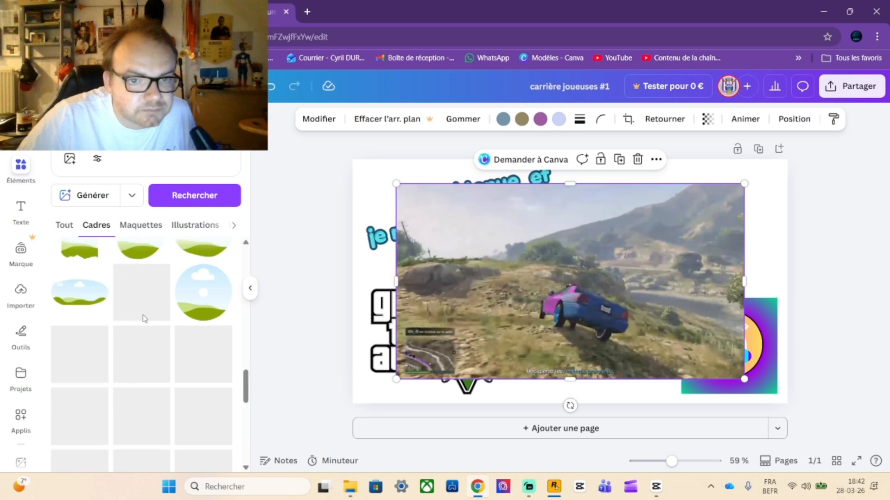
scroll(144, 319, "up", 2)
scroll(145, 318, "down", 1)
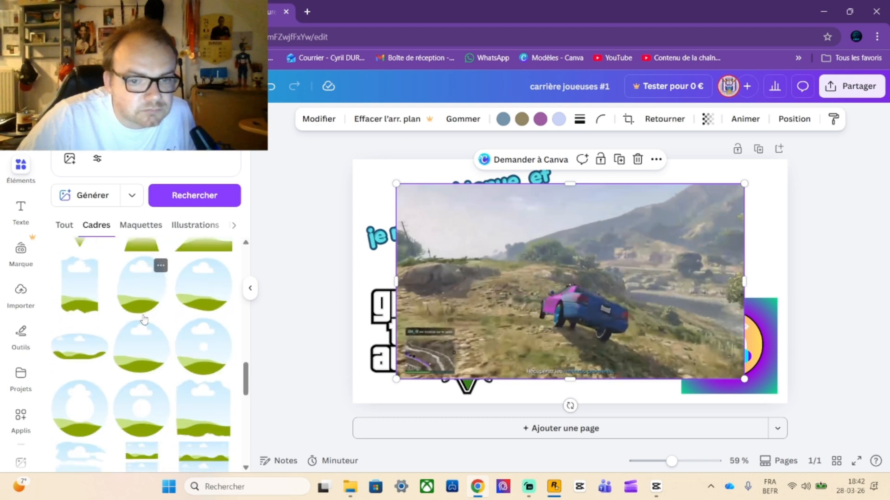
scroll(144, 320, "down", 5)
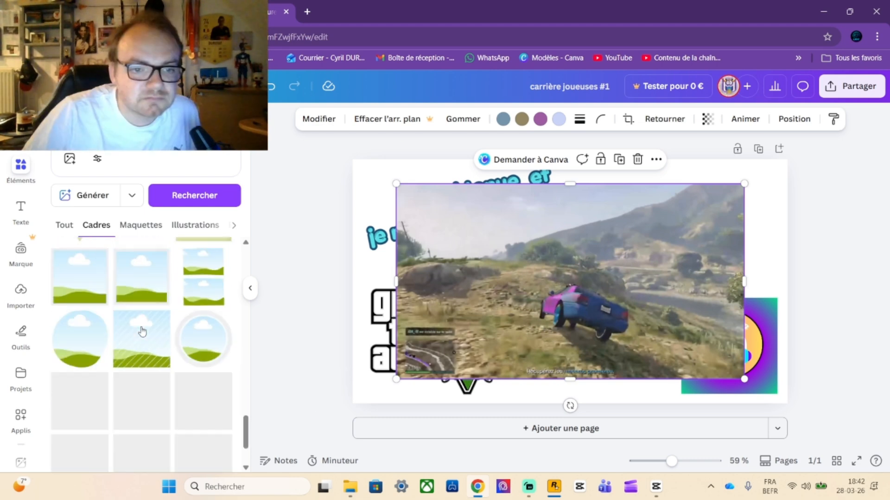
scroll(142, 334, "down", 3)
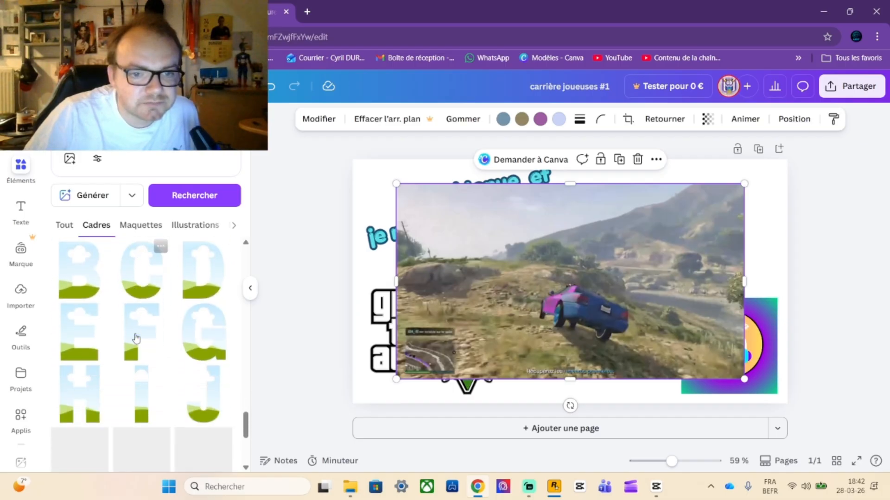
scroll(136, 338, "down", 10)
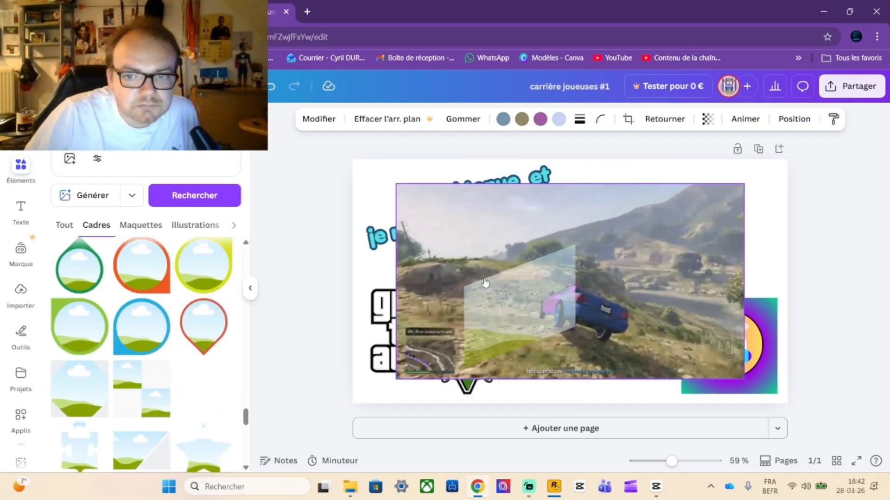
- Try the gameplay screenshot in the slanted frame, enlarging and rotating it over the page's left part
left_click_drag(486, 284, 524, 317)
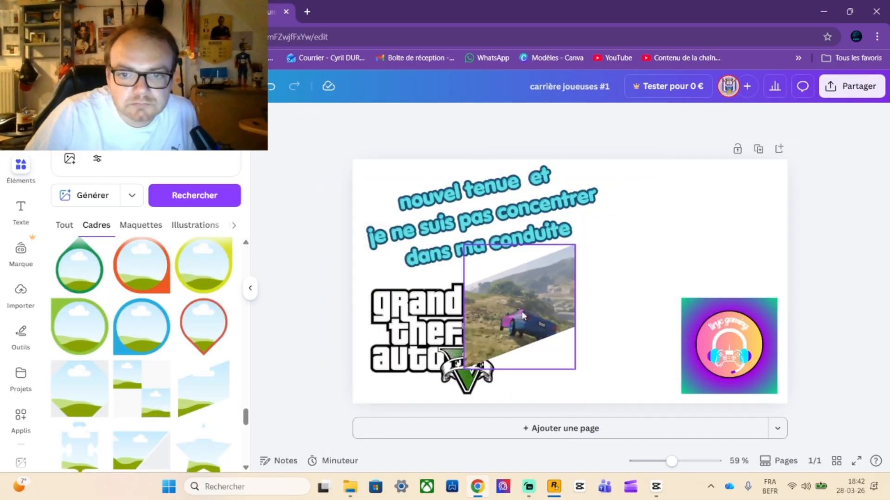
right_click(509, 315)
left_click(491, 319)
left_click_drag(520, 394, 581, 372)
left_click_drag(603, 314, 716, 323)
left_click_drag(575, 325, 435, 284)
left_click_drag(579, 284, 676, 292)
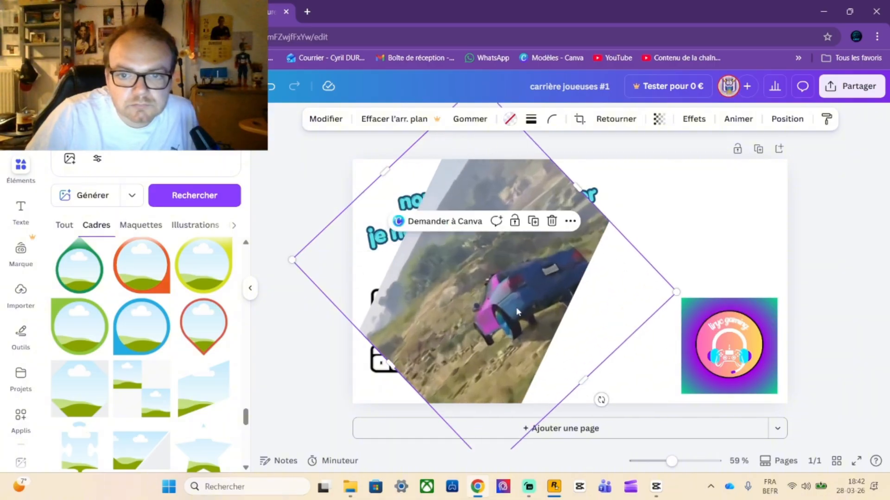
- Detach the gameplay screenshot from the slanted frame and delete the empty frame
right_click(508, 315)
left_click(554, 413)
right_click(379, 322)
right_click(370, 330)
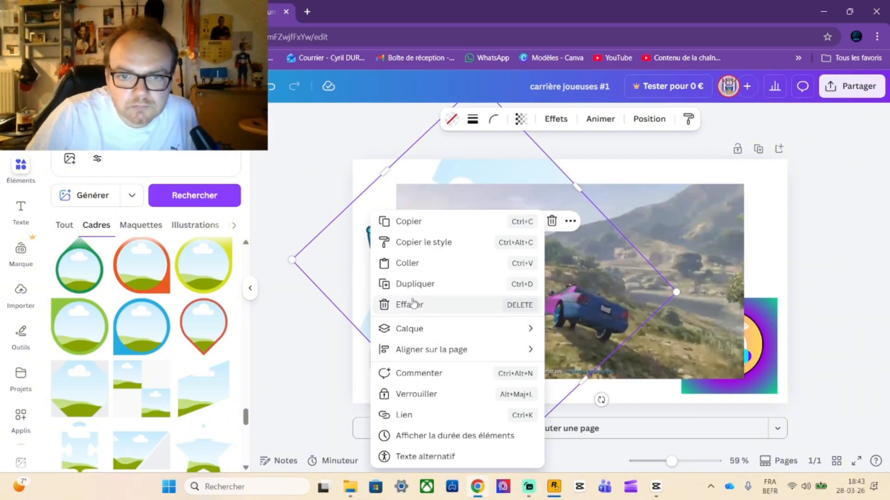
left_click(412, 305)
- Try the diagonally split frame enlarged over most of the page and delete it
scroll(133, 365, "down", 4)
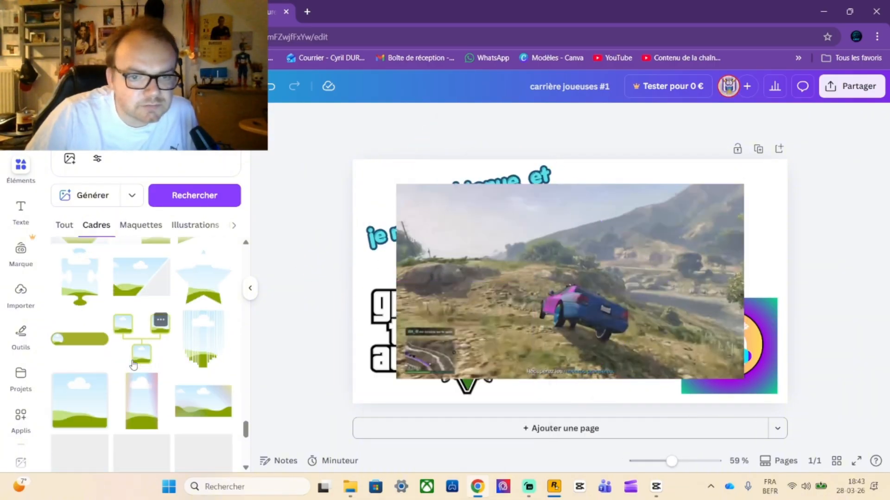
left_click_drag(101, 401, 576, 304)
left_click(596, 218)
left_click_drag(127, 269, 486, 259)
left_click_drag(633, 351, 733, 416)
left_click_drag(603, 324, 513, 259)
left_click_drag(644, 352, 731, 411)
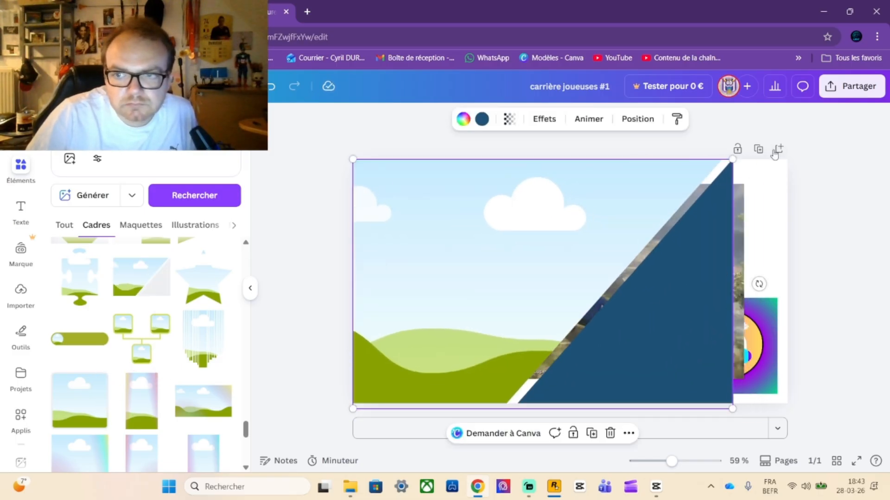
key("Delete")
- Add a square bordered frame, enlarge it to the page height at the page's left edge, and fill it with the gameplay screenshot
scroll(156, 327, "down", 4)
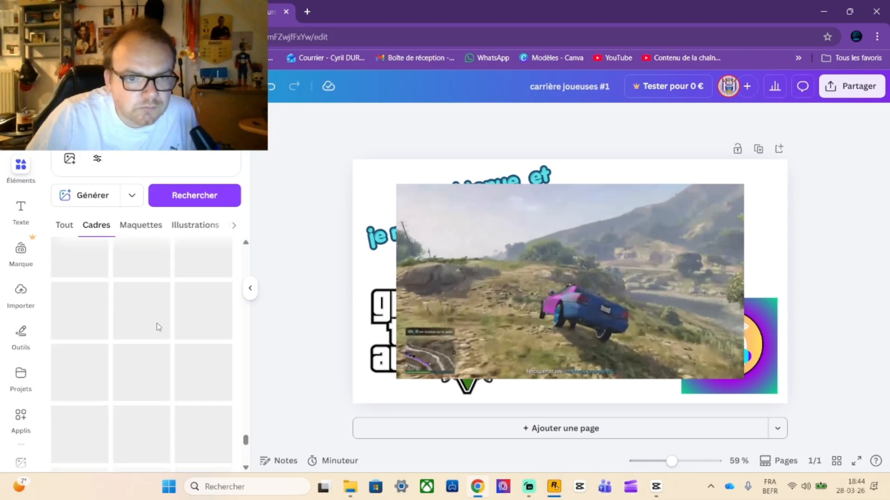
scroll(157, 327, "down", 15)
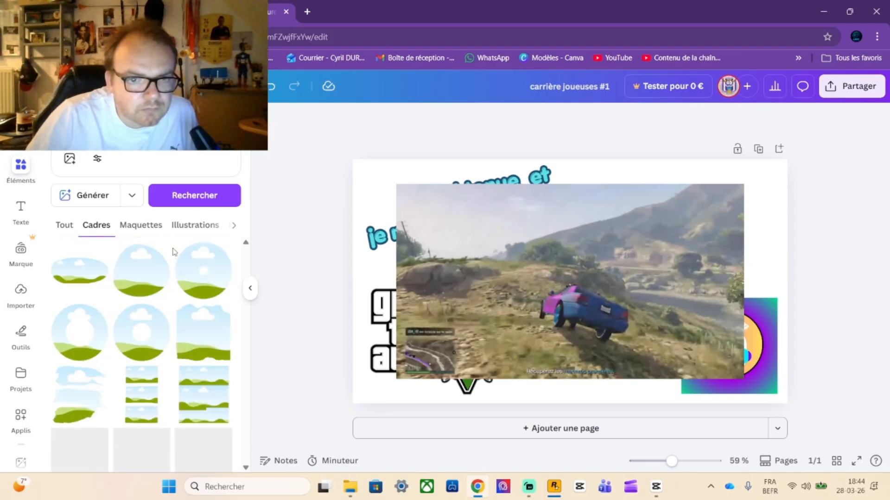
scroll(174, 252, "down", 3)
left_click(203, 345)
left_click_drag(570, 282, 417, 221)
left_click_drag(482, 282, 609, 403)
left_click_drag(664, 309, 502, 266)
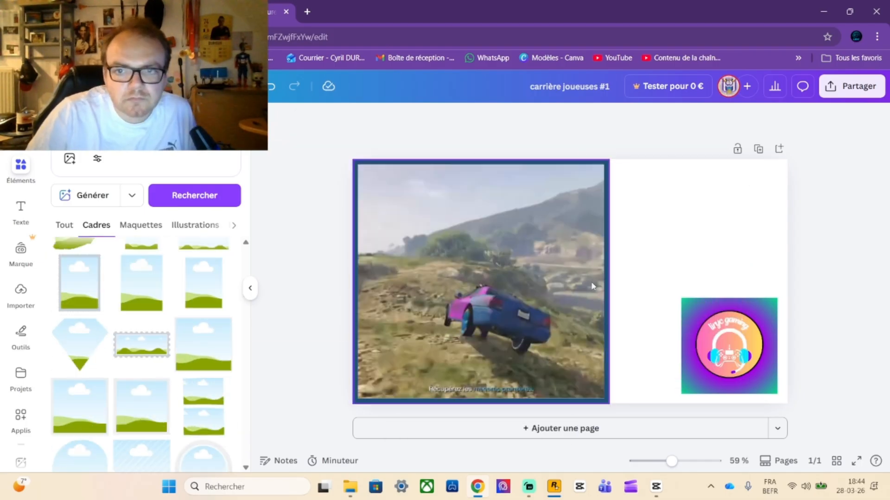
- Add a portrait bordered frame and size it to cover the part of the page beside the gameplay screenshot
left_click(79, 283)
left_click_drag(699, 278, 592, 413)
left_click_drag(637, 332, 643, 325)
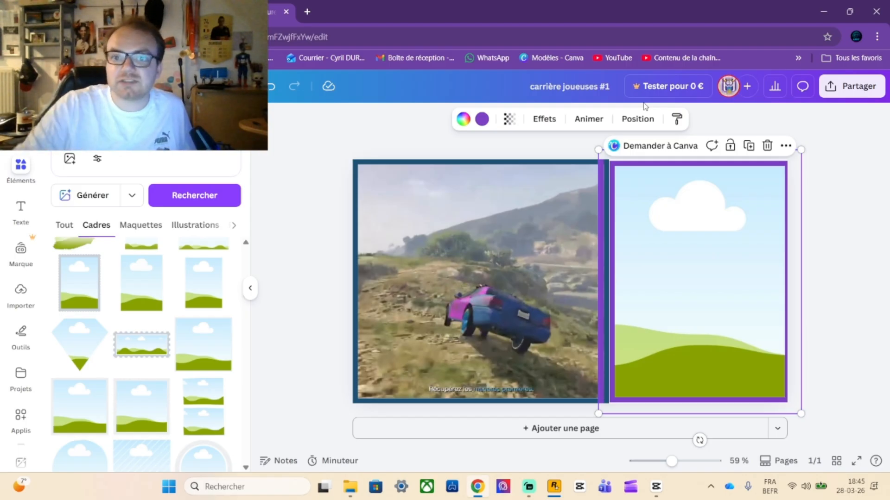
- Reorder the layers so the gameplay frame sits just above the page background and the round channel logo is on top
left_click(637, 119)
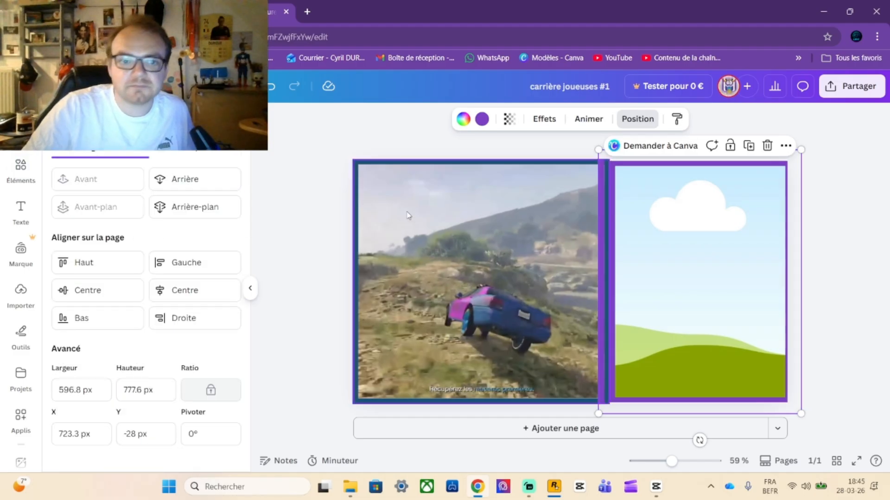
left_click(202, 156)
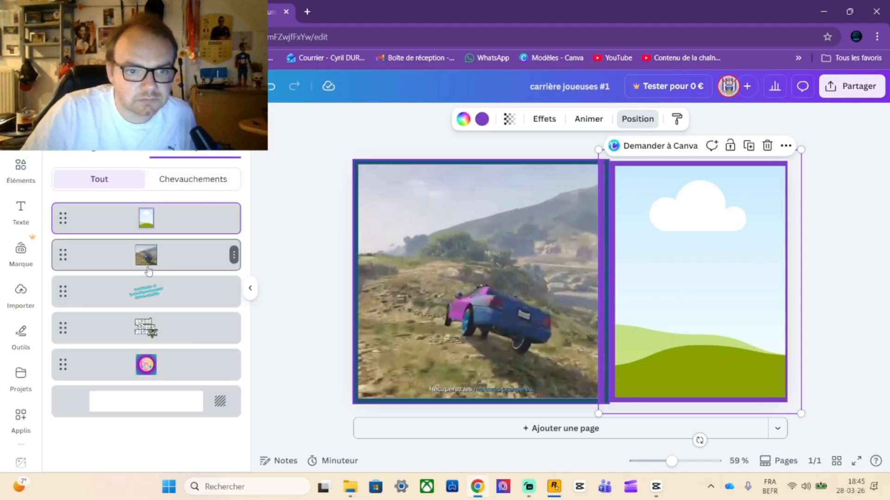
left_click_drag(145, 262, 142, 382)
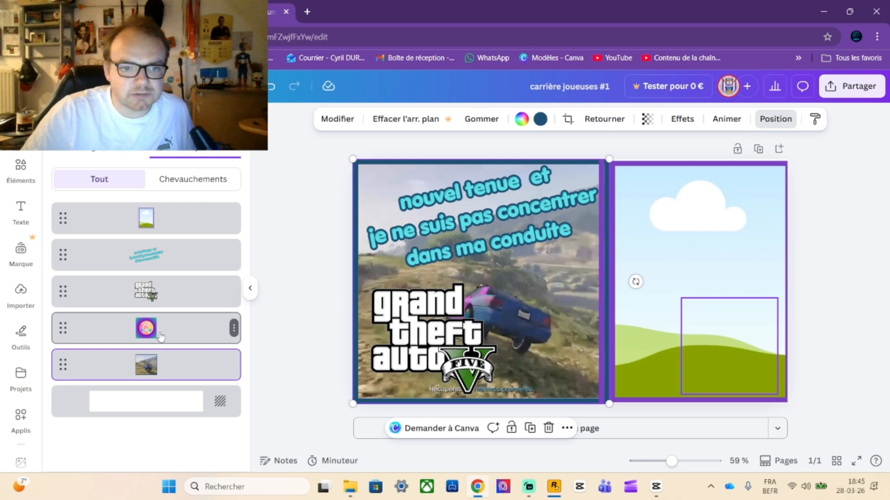
left_click_drag(160, 340, 165, 221)
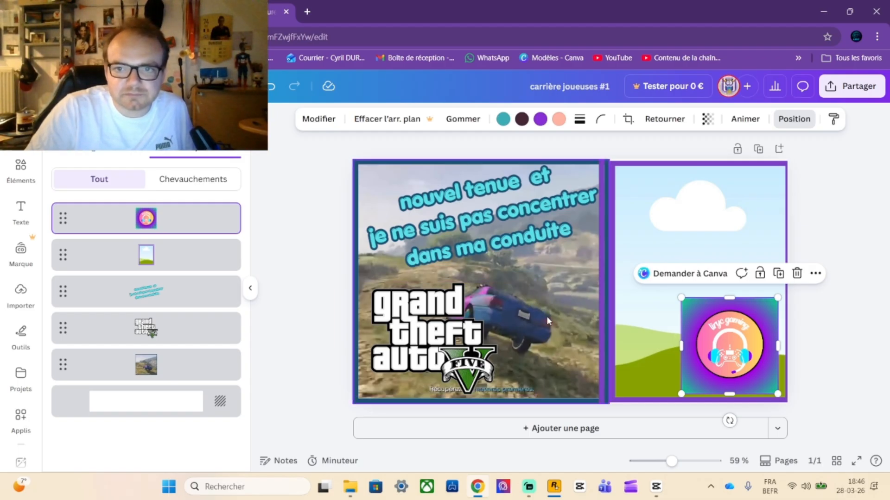
- Enlarge the empty portrait frame slightly at its upper and lower corners
left_click(662, 201)
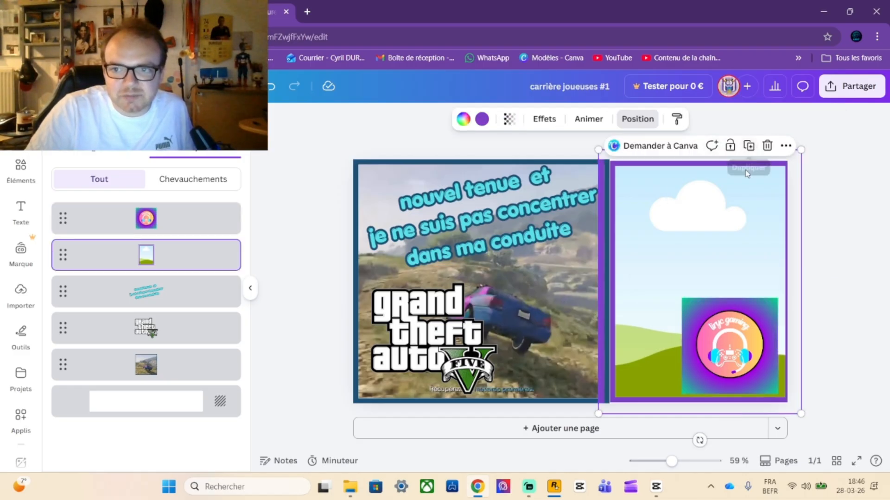
left_click_drag(802, 150, 812, 150)
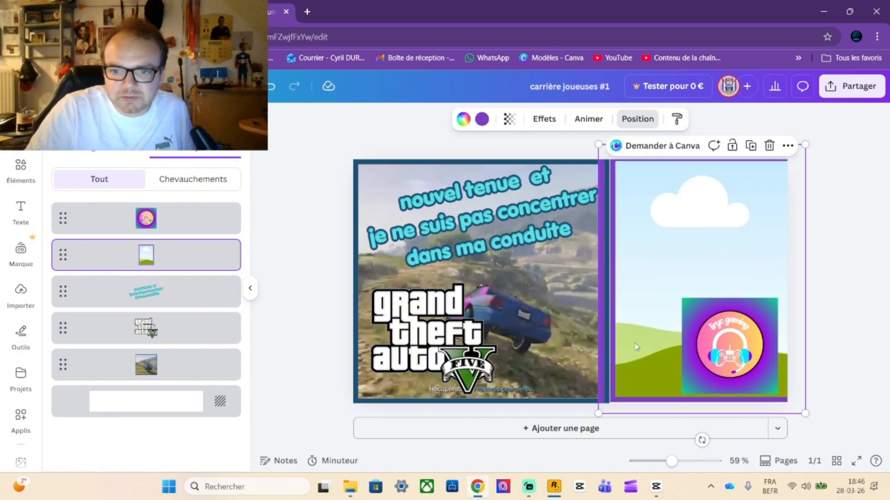
left_click_drag(599, 411, 597, 416)
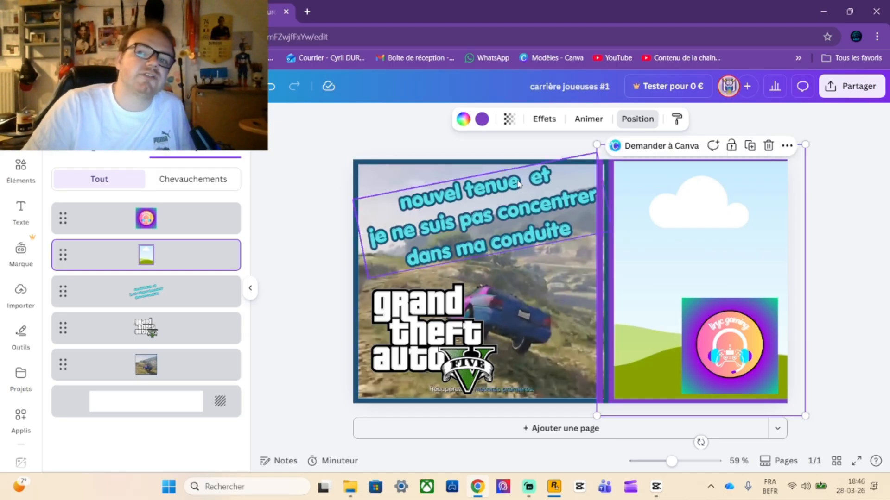
- Nudge the title slightly down and move the portrait frame's layer beneath the gameplay frame
left_click(523, 202)
left_click_drag(546, 216, 546, 219)
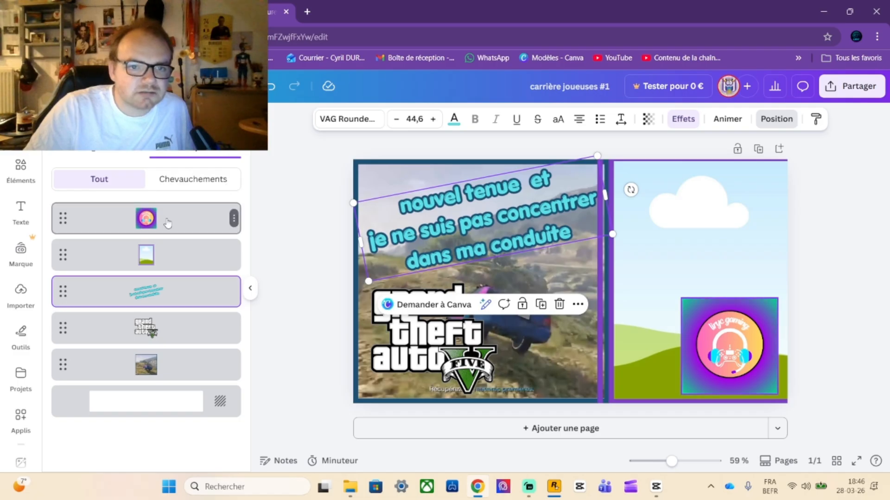
left_click_drag(167, 254, 143, 373)
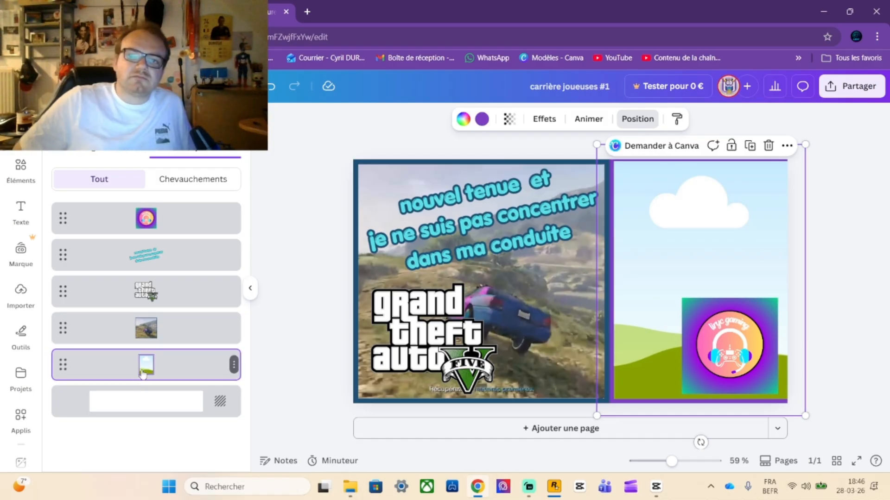